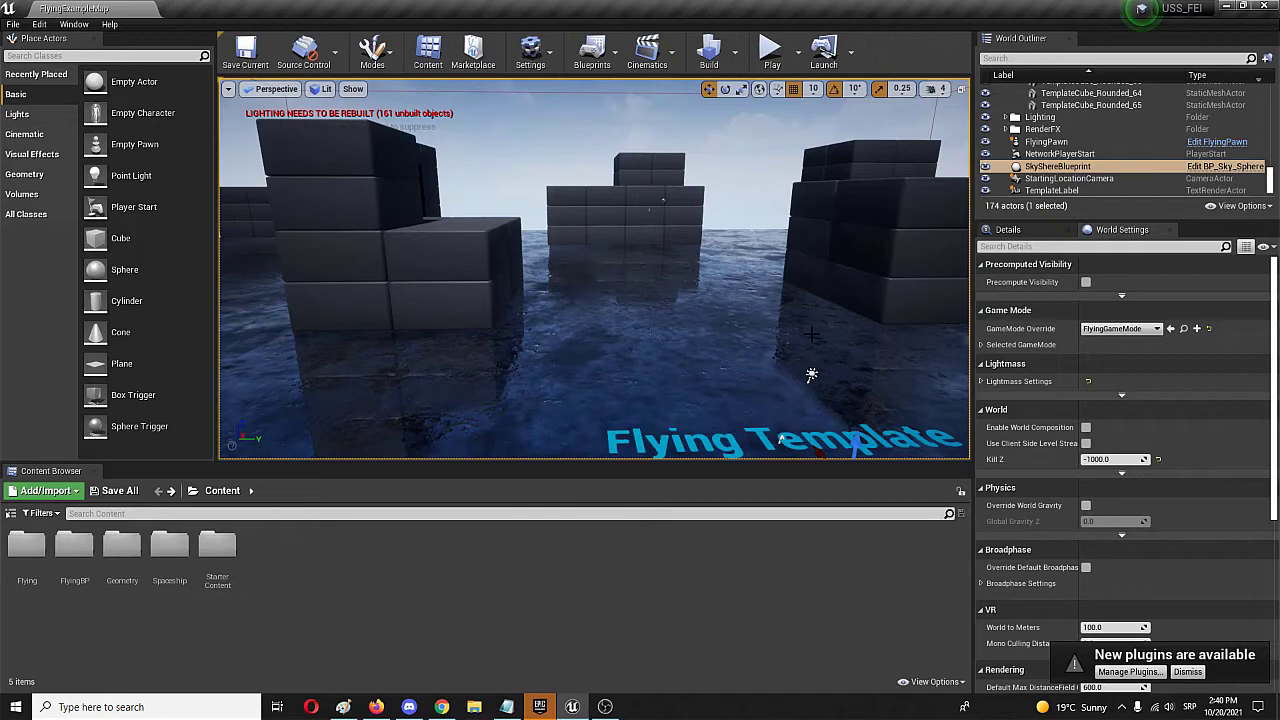
right_click_drag(811, 333, 948, 370)
right_click_drag(674, 320, 852, 414)
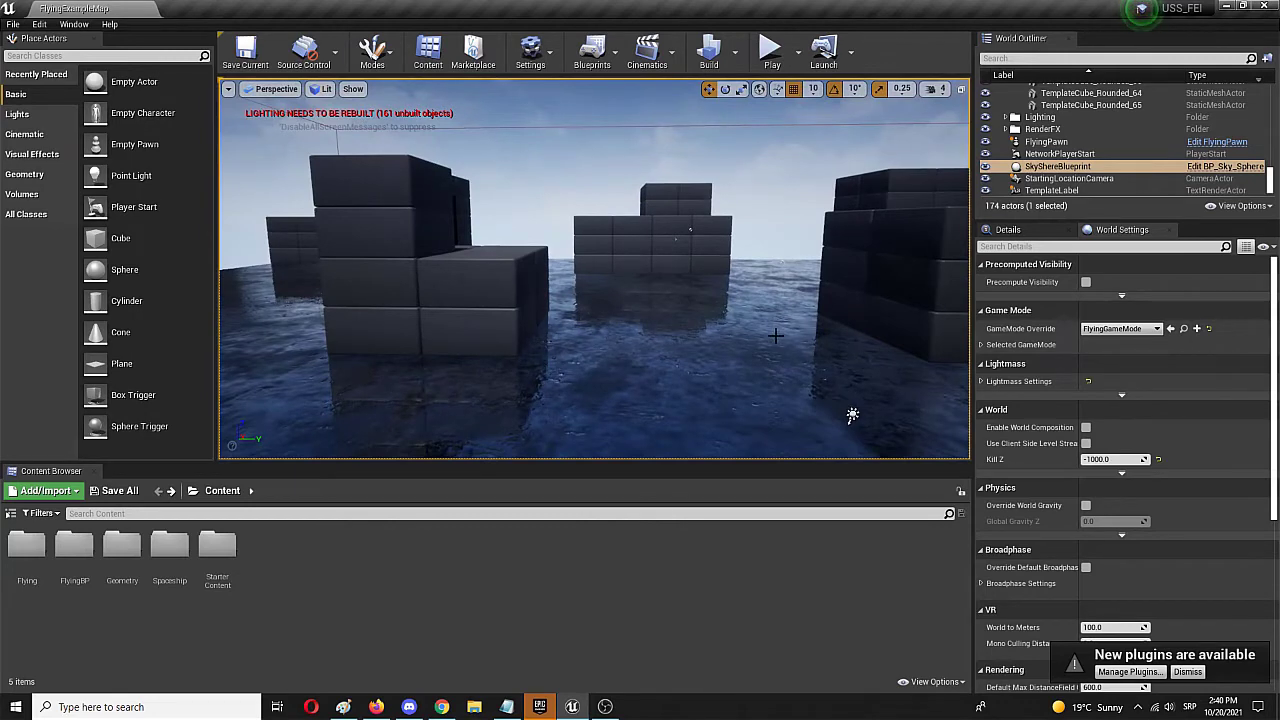
right_click_drag(852, 414, 876, 456)
right_click_drag(605, 228, 605, 328)
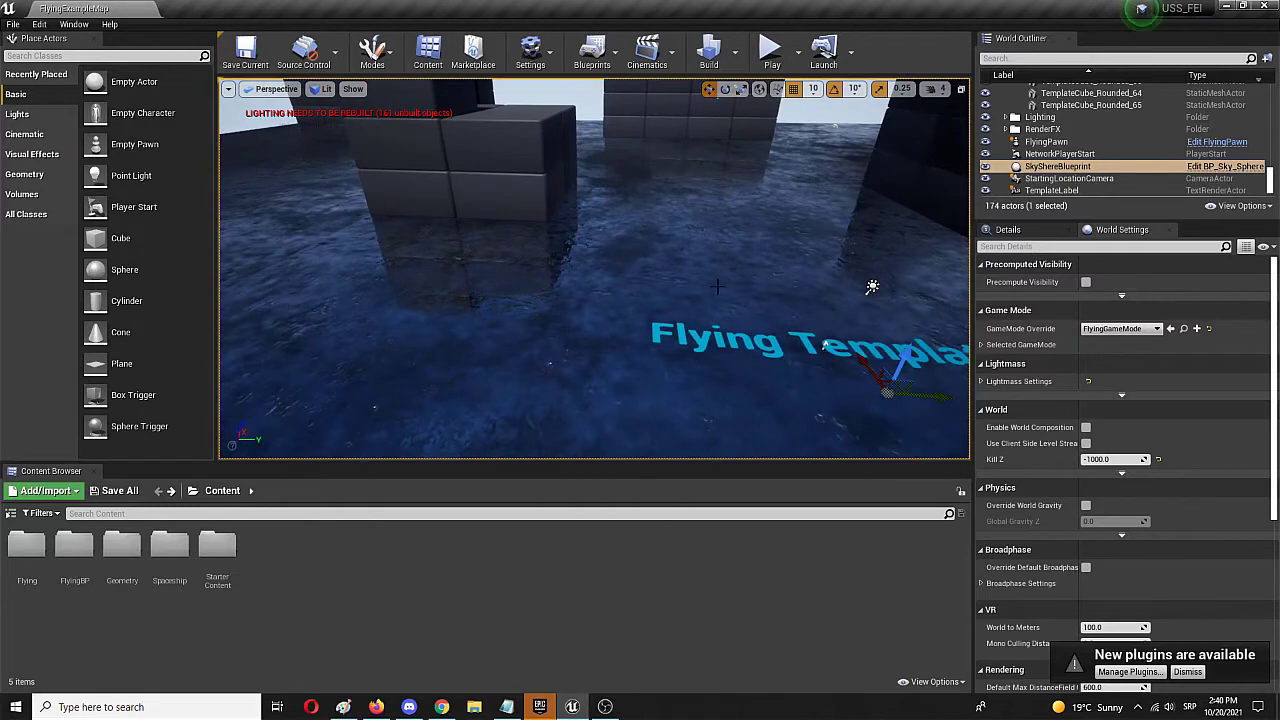
right_click_drag(745, 277, 739, 234)
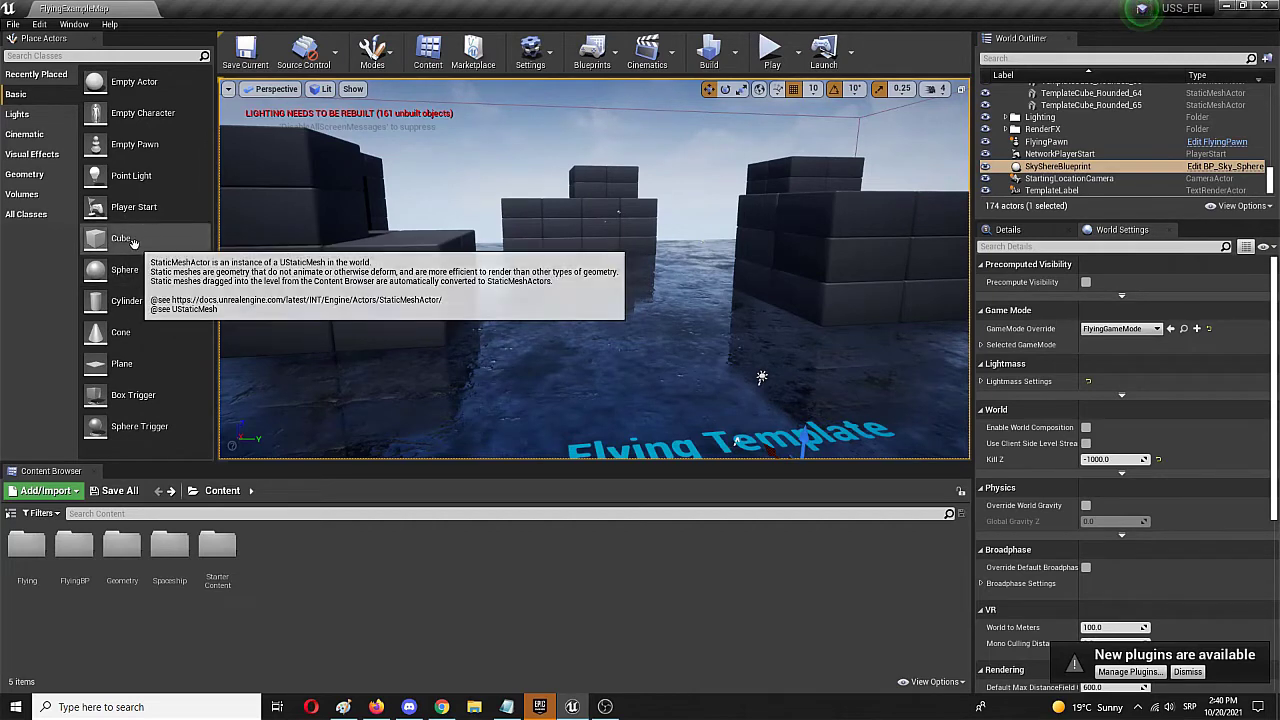
Step: Place a cube on the water between the dark block structures and scale it up into a large, tall block
left_click_drag(119, 237, 625, 330)
key("e")
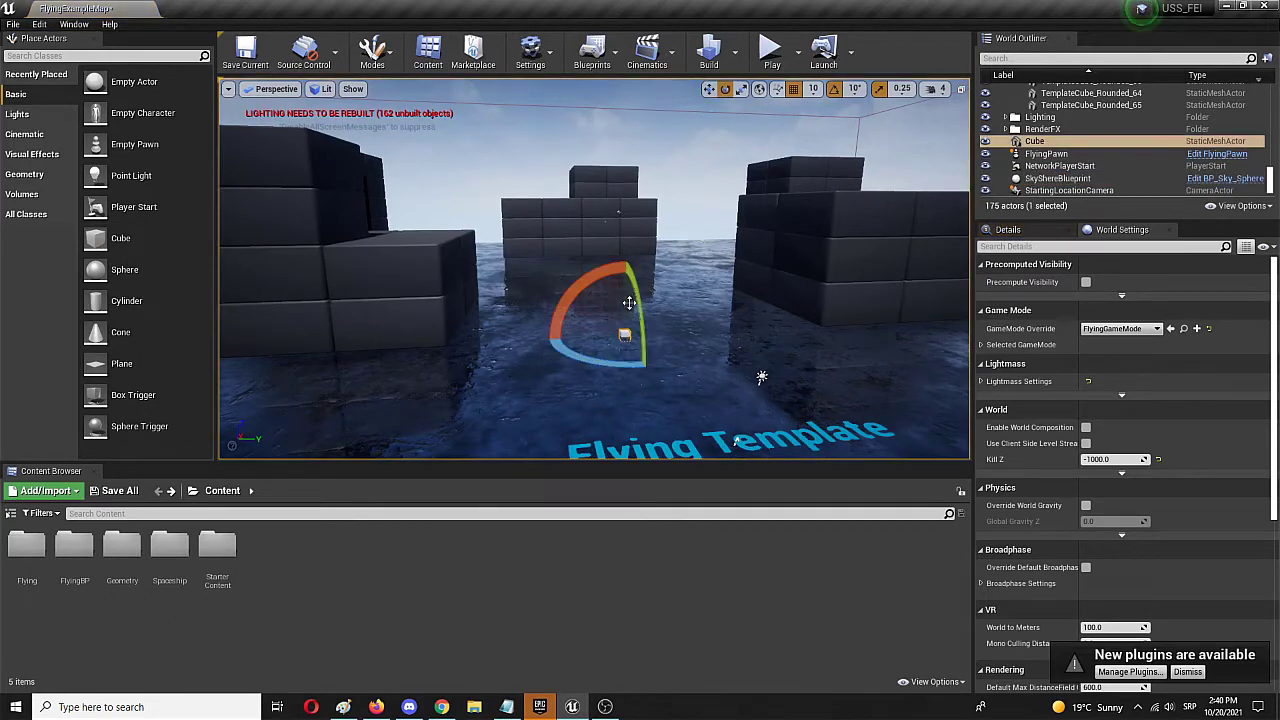
key("r")
left_click_drag(625, 293, 565, 558)
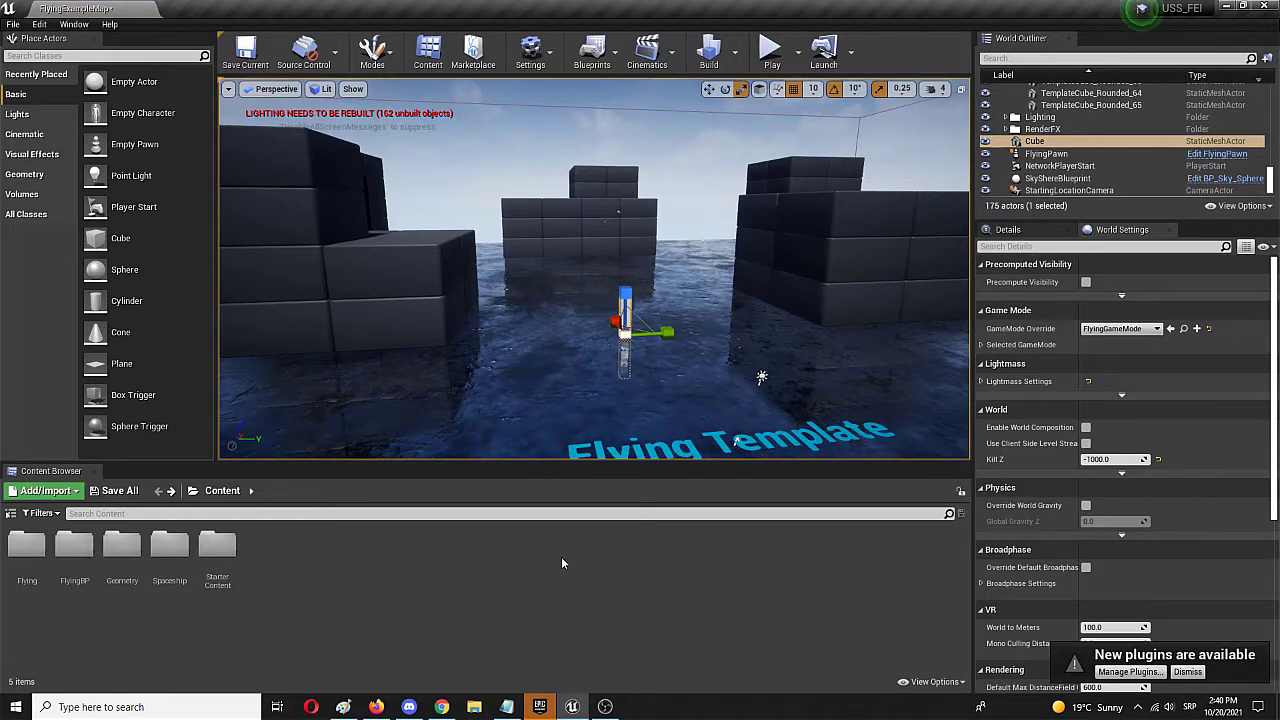
left_click_drag(667, 331, 785, 338)
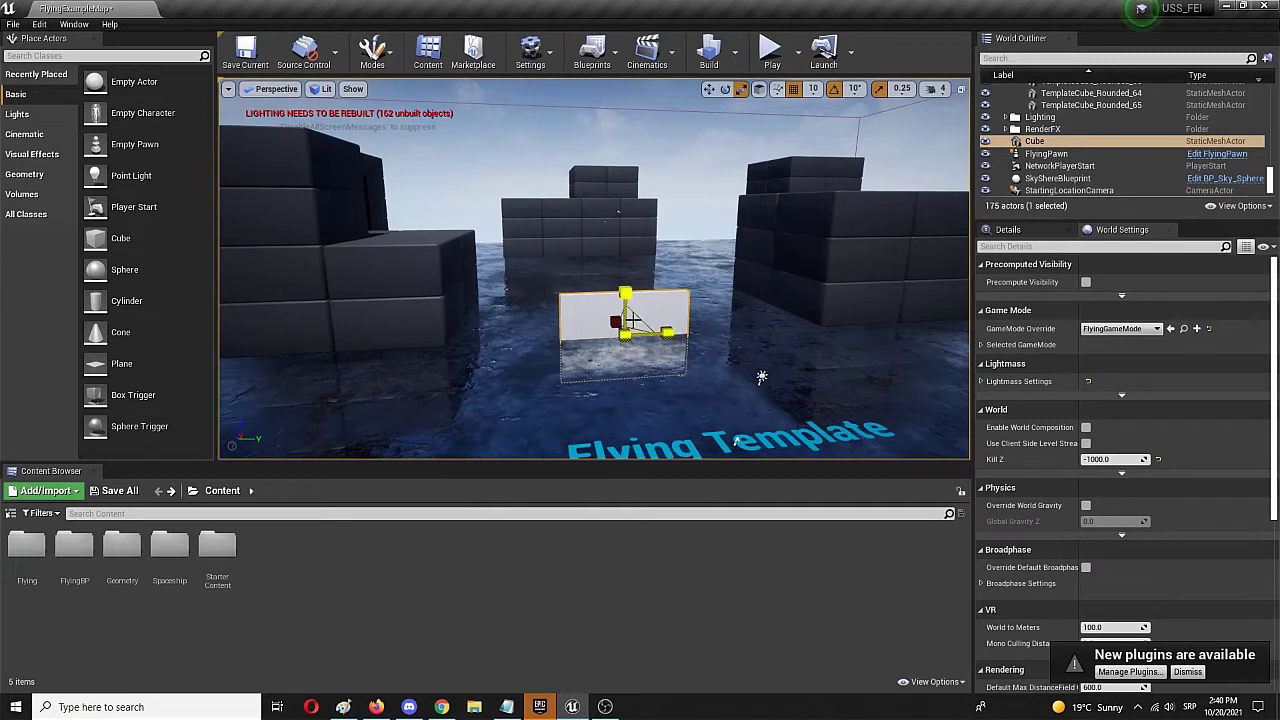
left_click_drag(632, 320, 625, 366)
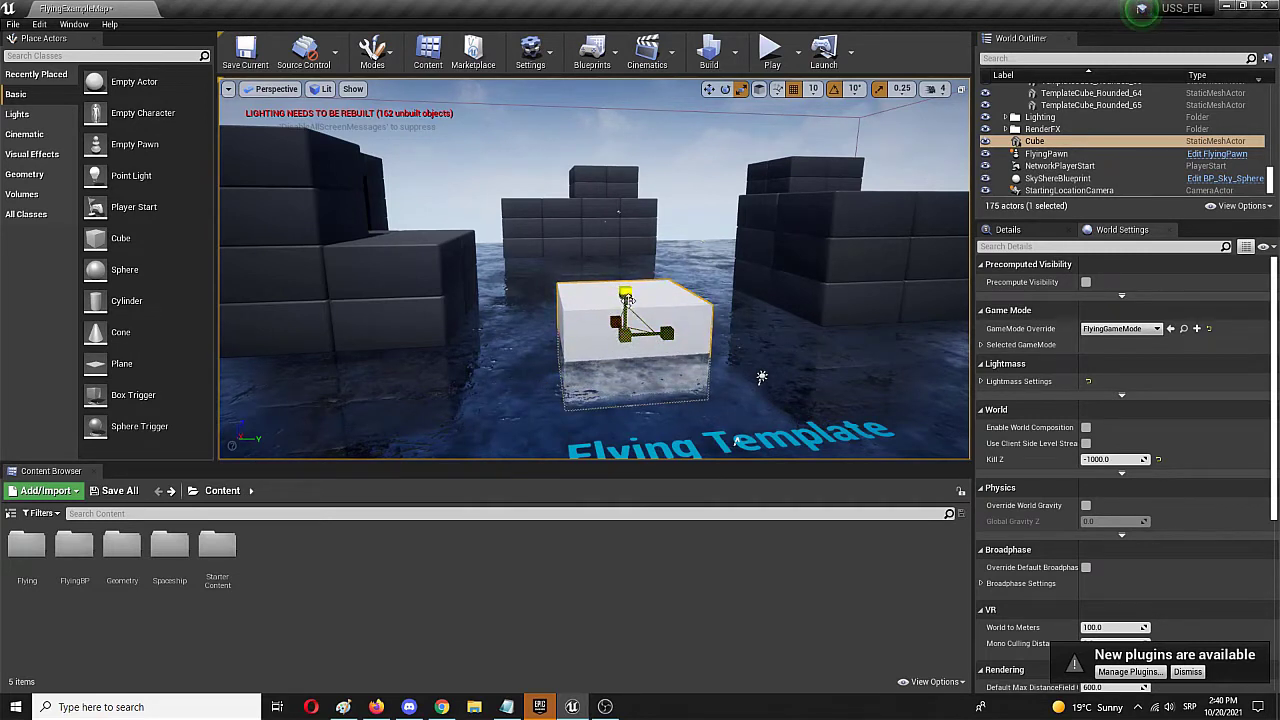
left_click_drag(625, 297, 620, 202)
key("w")
left_click(488, 278)
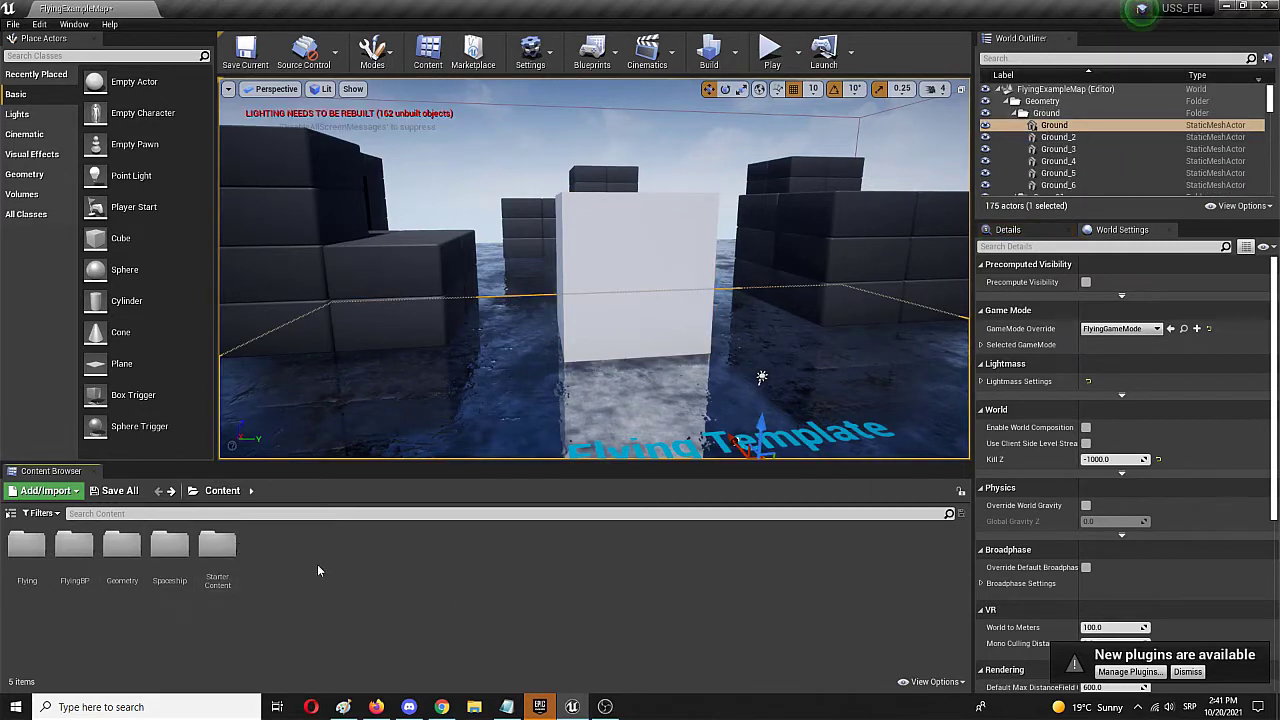
Step: Create a new folder named Mirror in the Content directory
right_click(262, 546)
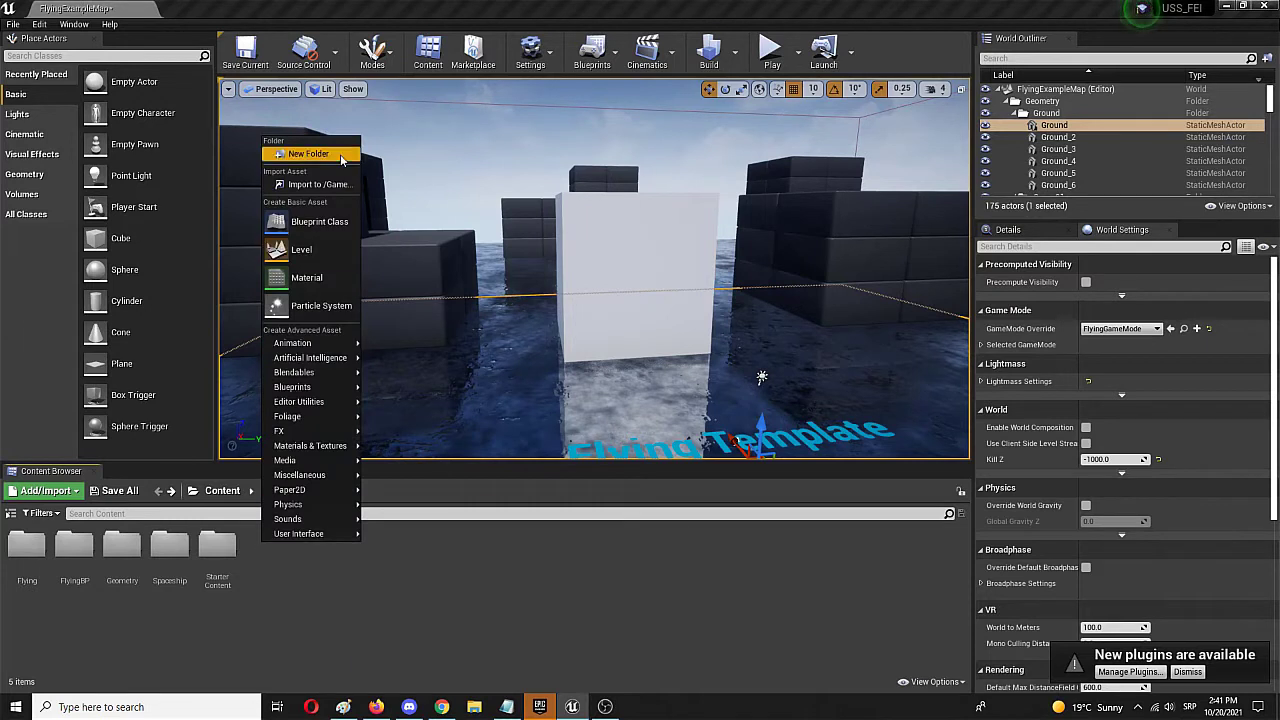
left_click(309, 151)
type("Mirror")
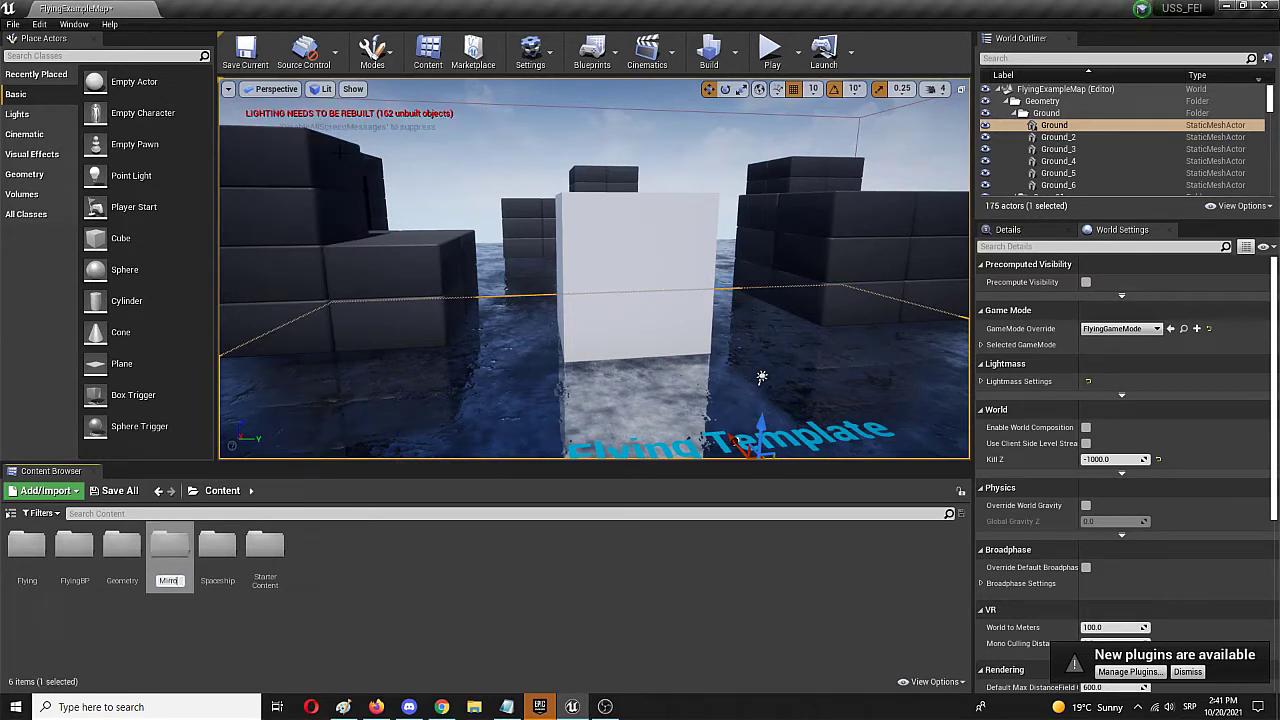
key("Return")
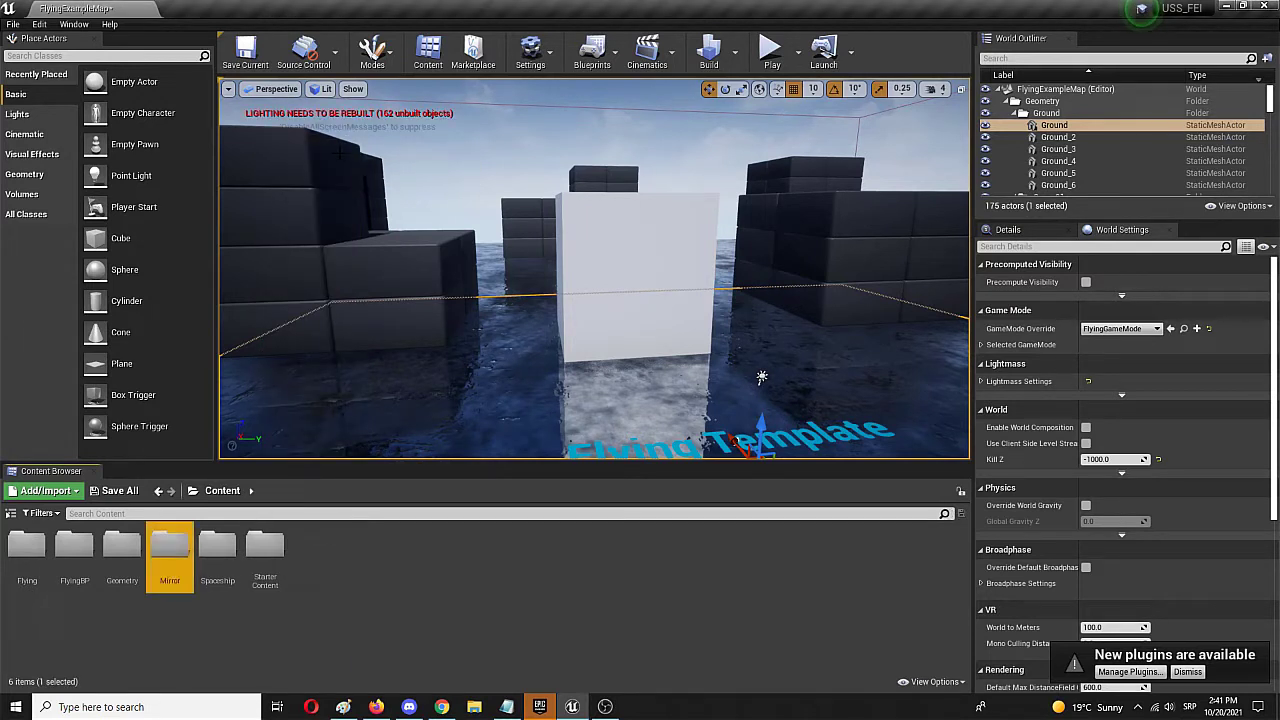
Step: Create a material named M_Mat inside the Mirror folder
double_click(172, 548)
right_click(188, 538)
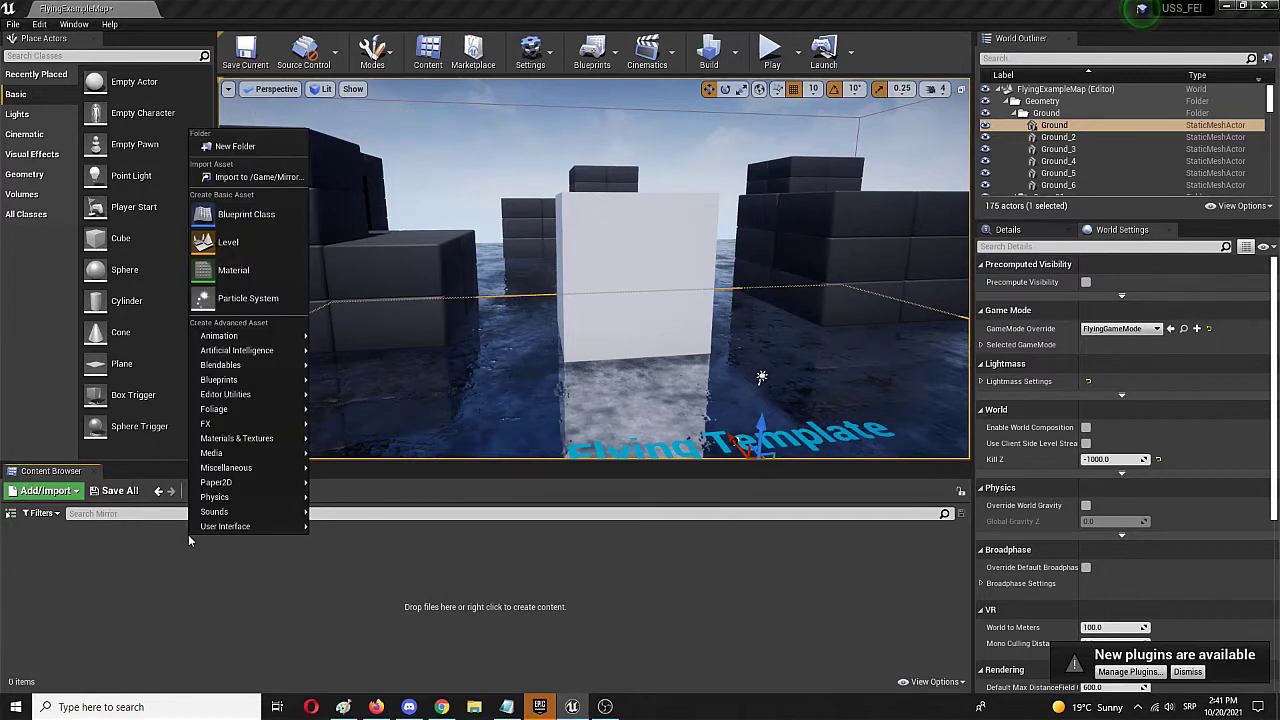
left_click(240, 271)
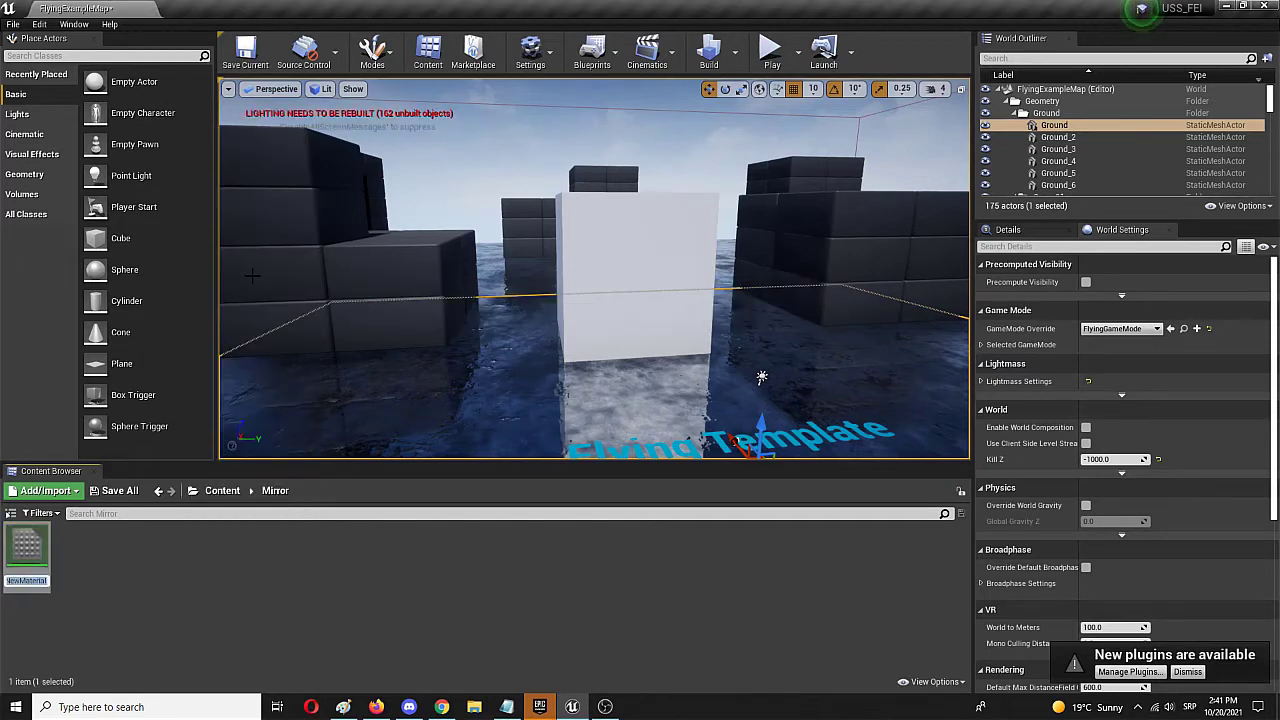
type("M?")
key("BackSpace")
type("_Mat")
key("Return")
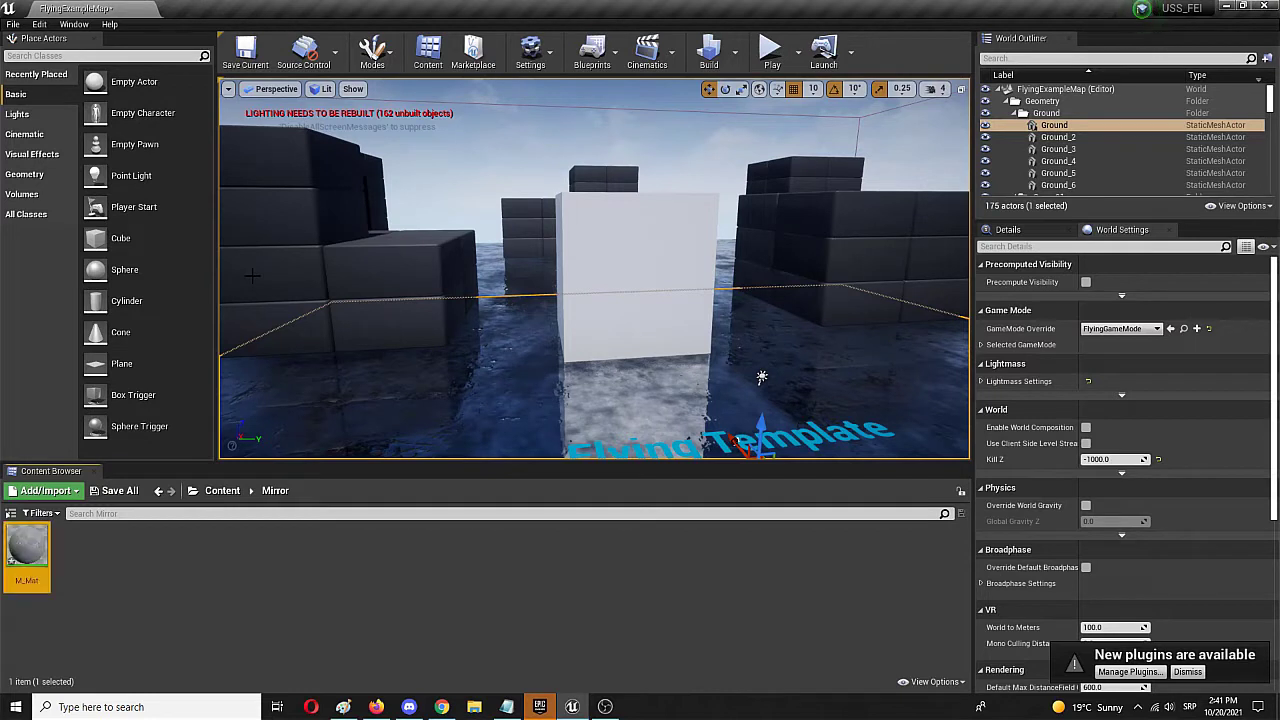
Step: Open the M_Mat material and add a Constant node with value 0 connected to the Roughness input
double_click(35, 561)
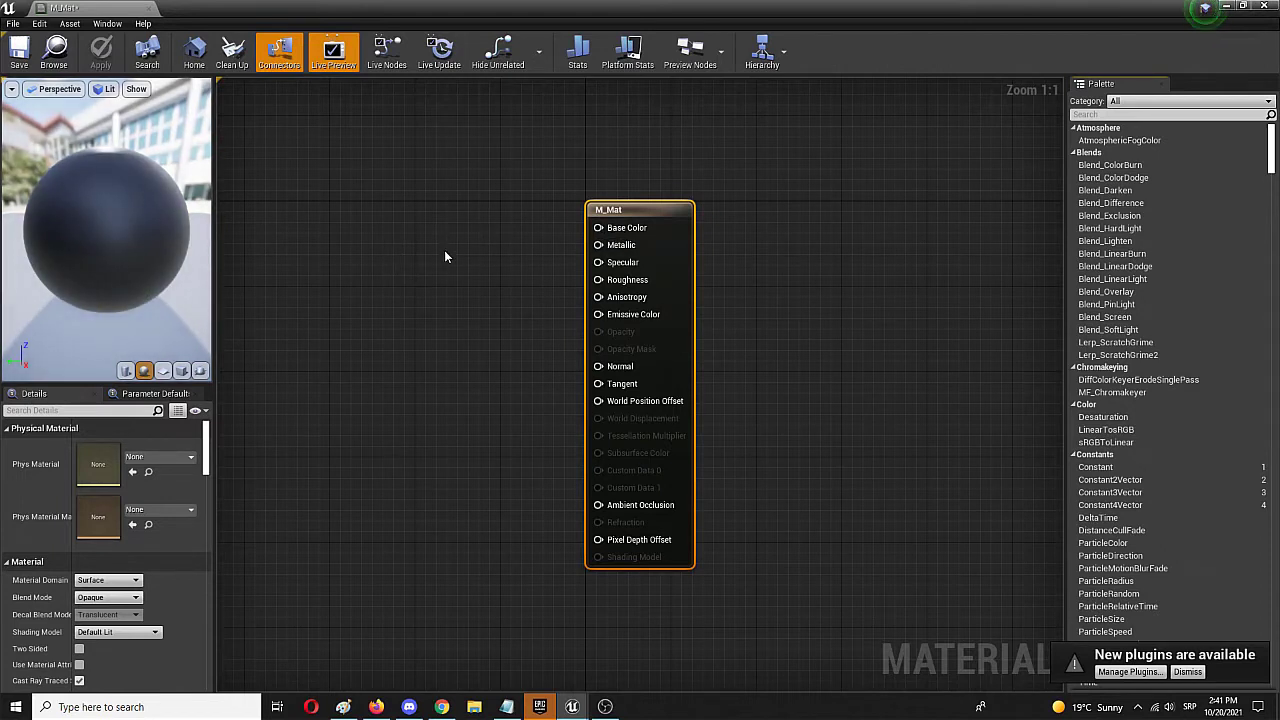
left_click(460, 346)
key("1")
left_click(406, 349)
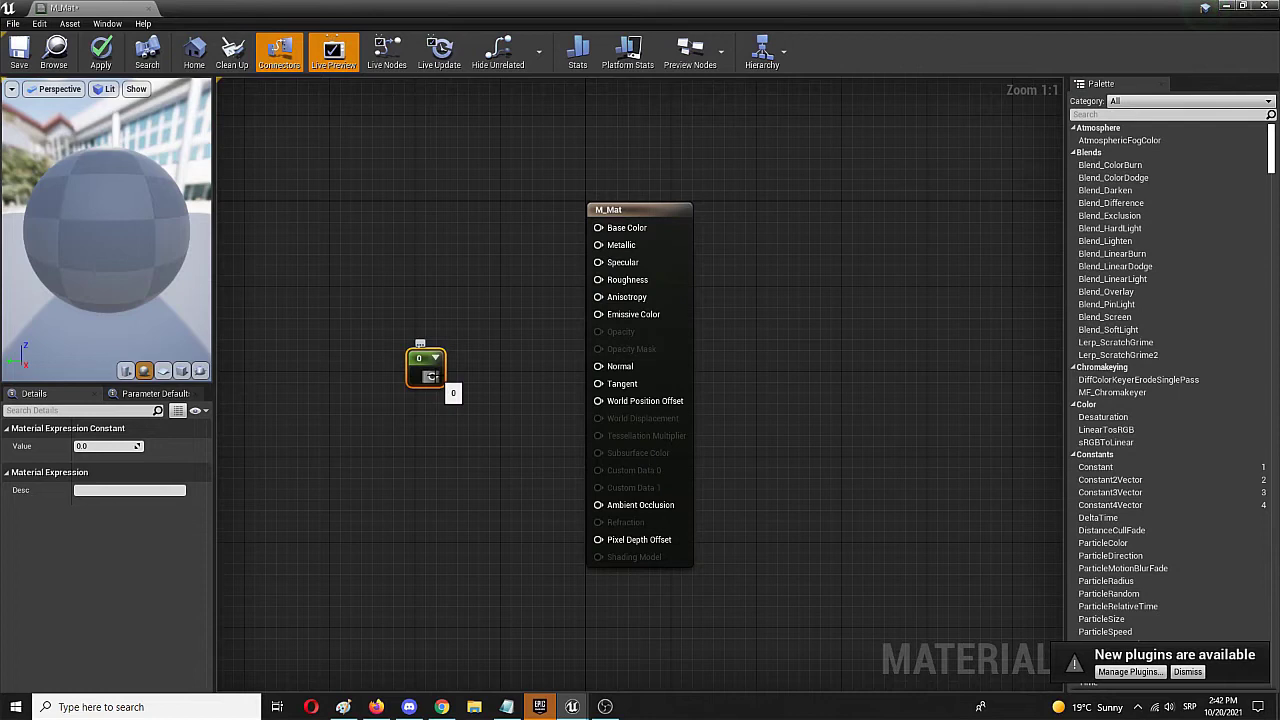
left_click_drag(430, 376, 585, 286)
Step: Add a second Constant node above the roughness constant and connect it to the Metallic input
right_click_drag(425, 270, 489, 300)
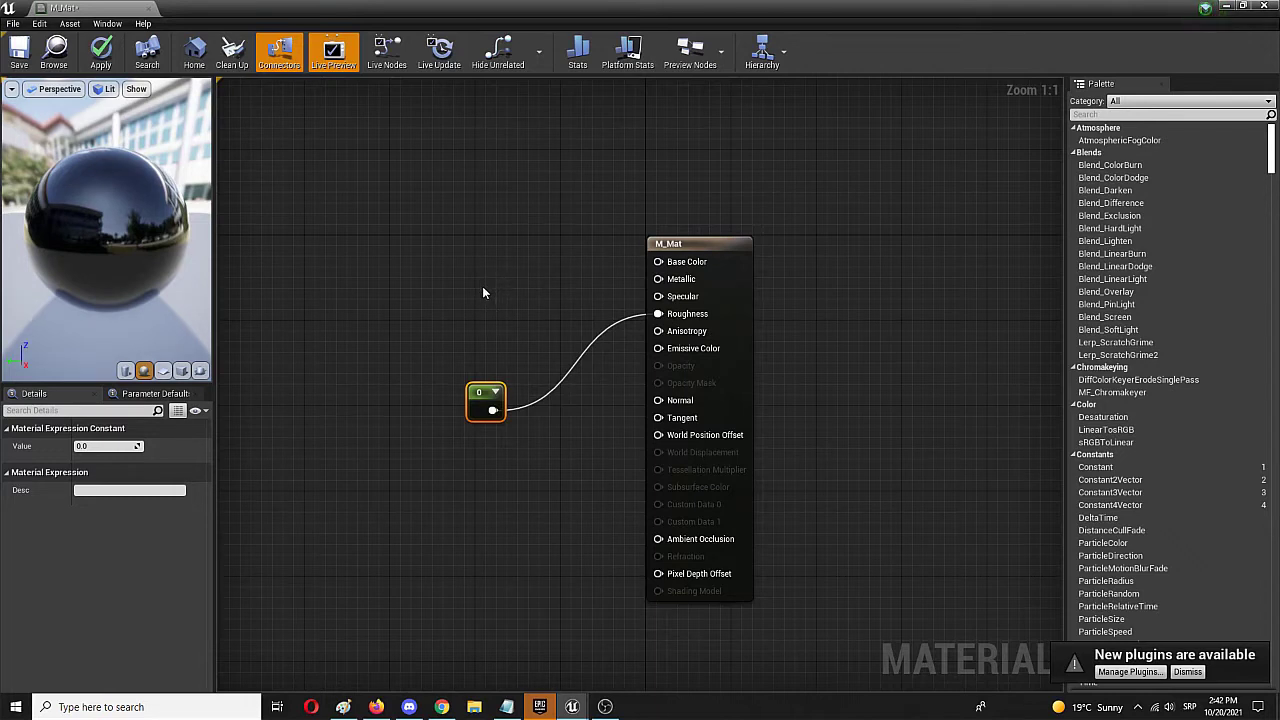
left_click(484, 299)
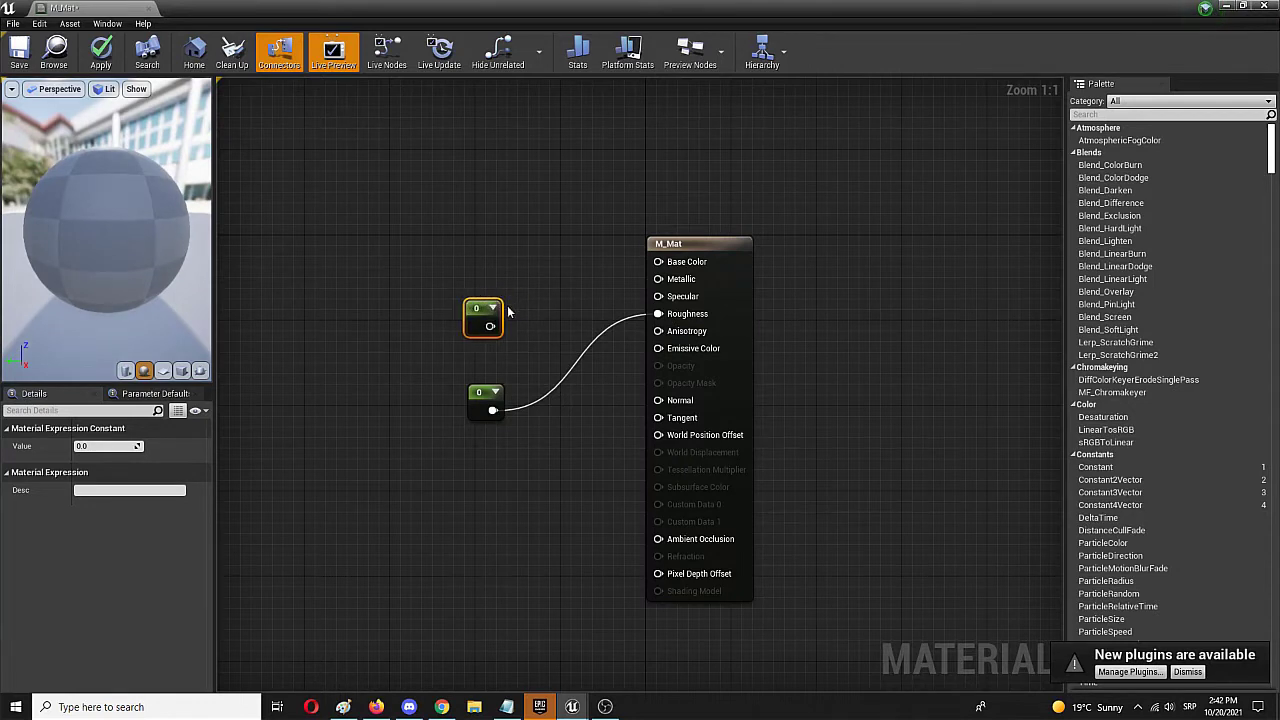
left_click_drag(490, 326, 659, 280)
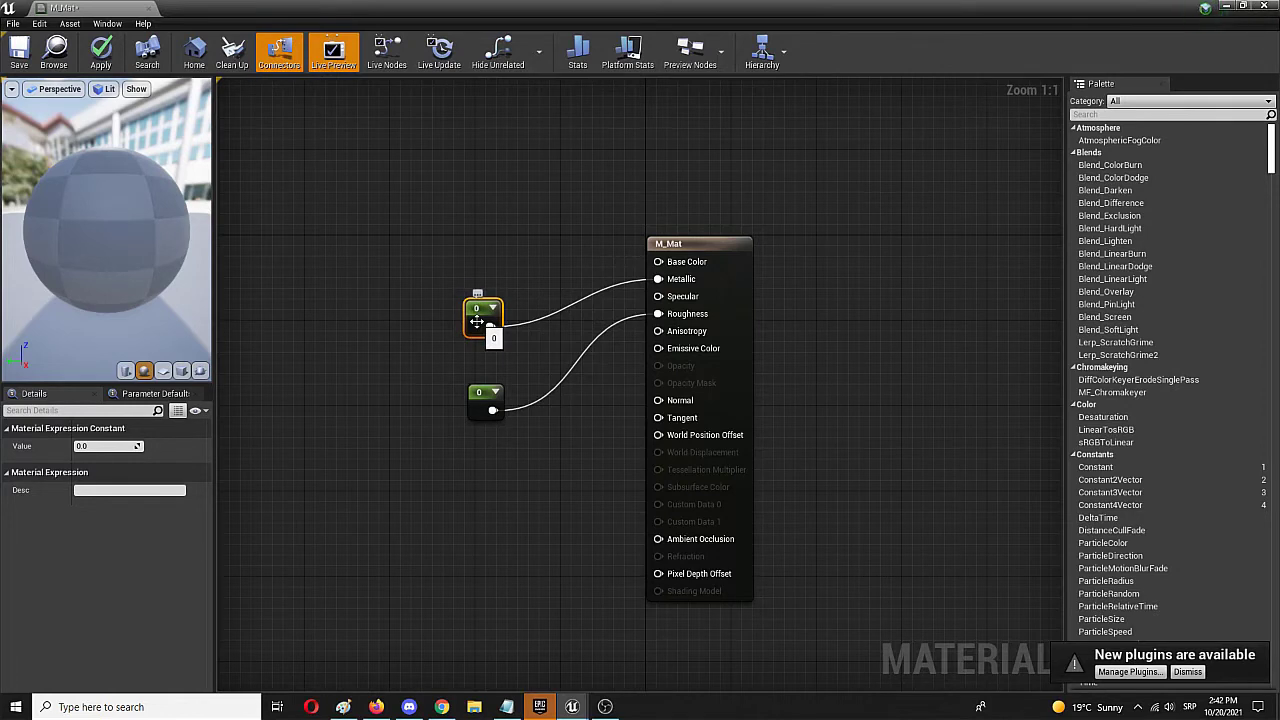
Step: Set the Metallic constant's value to 0.5 and move its node closer to the material node
left_click(92, 446)
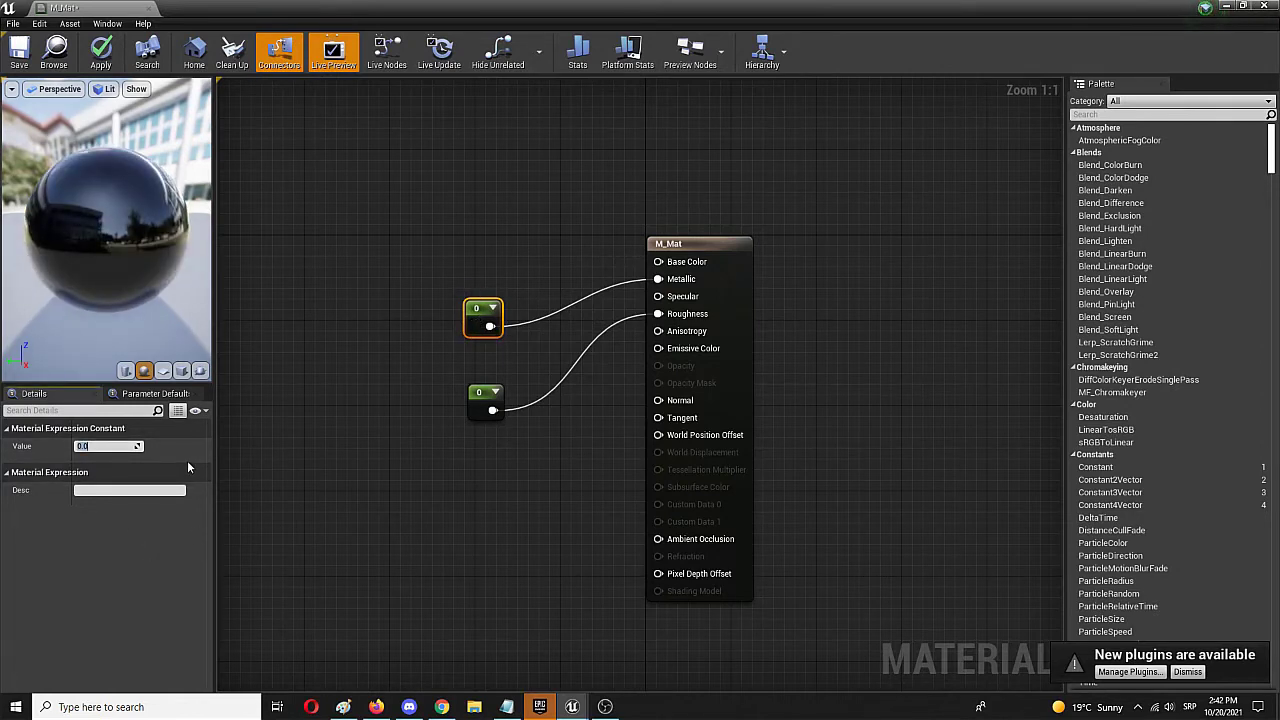
type("1")
type("0.5")
key("Return")
left_click(260, 360)
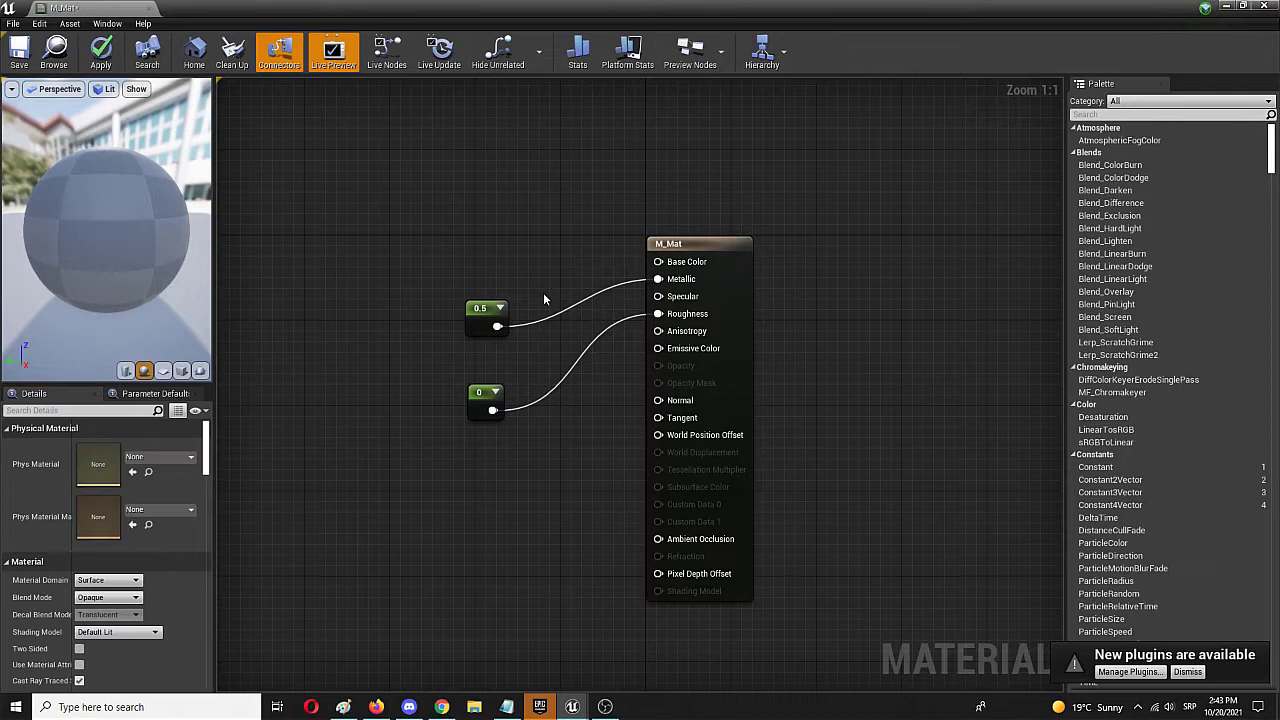
left_click_drag(479, 306, 521, 307)
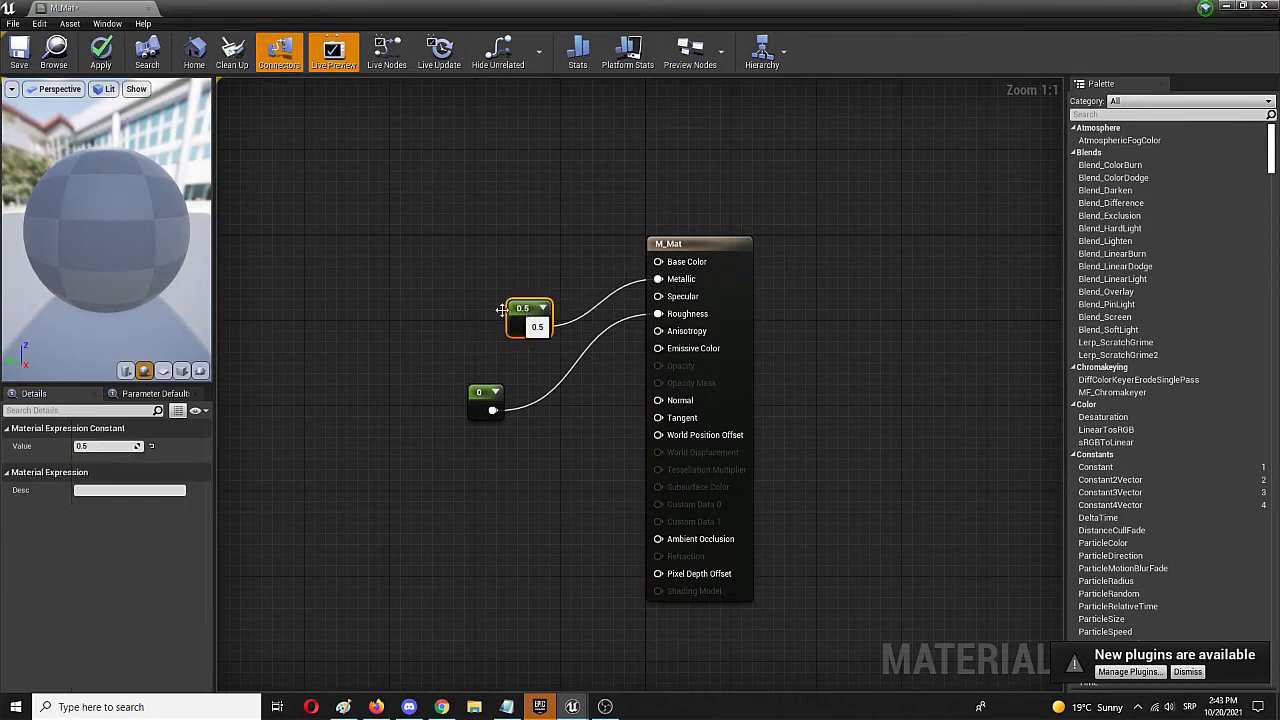
left_click(400, 290)
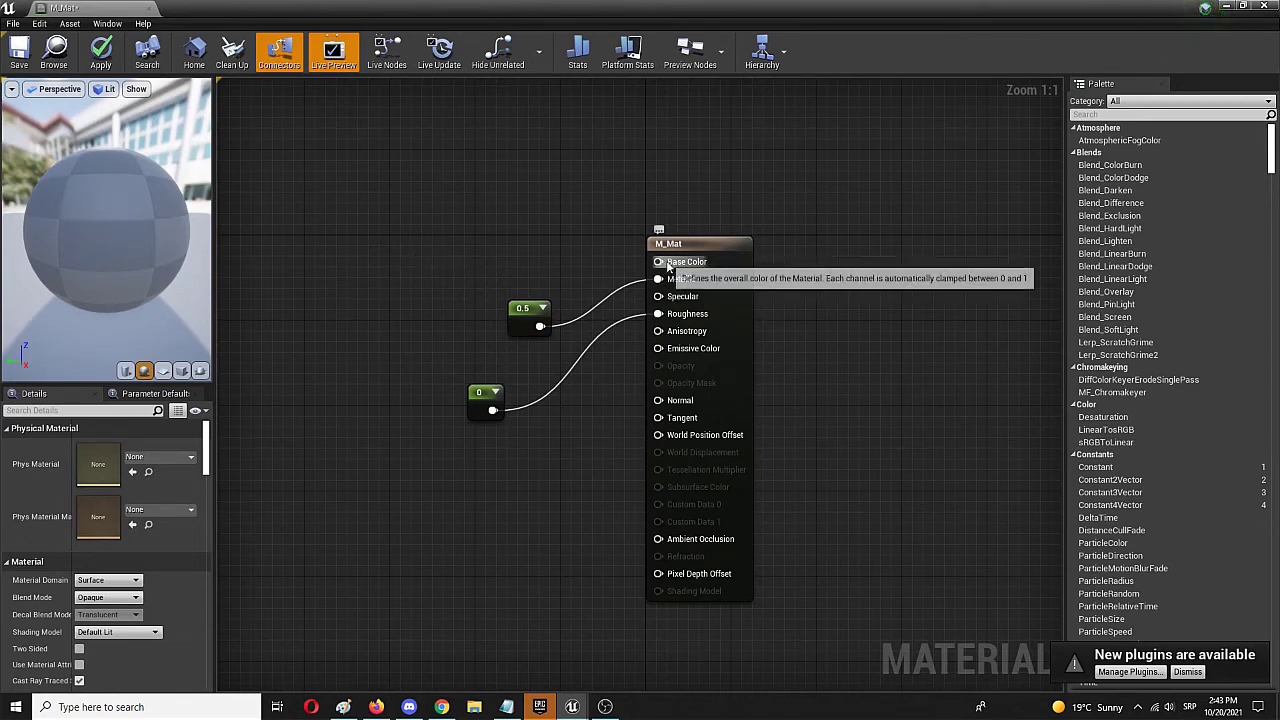
Step: Add a Constant3Vector node beside the Metallic constant and connect it to the Base Color input
key("3")
left_click(408, 244)
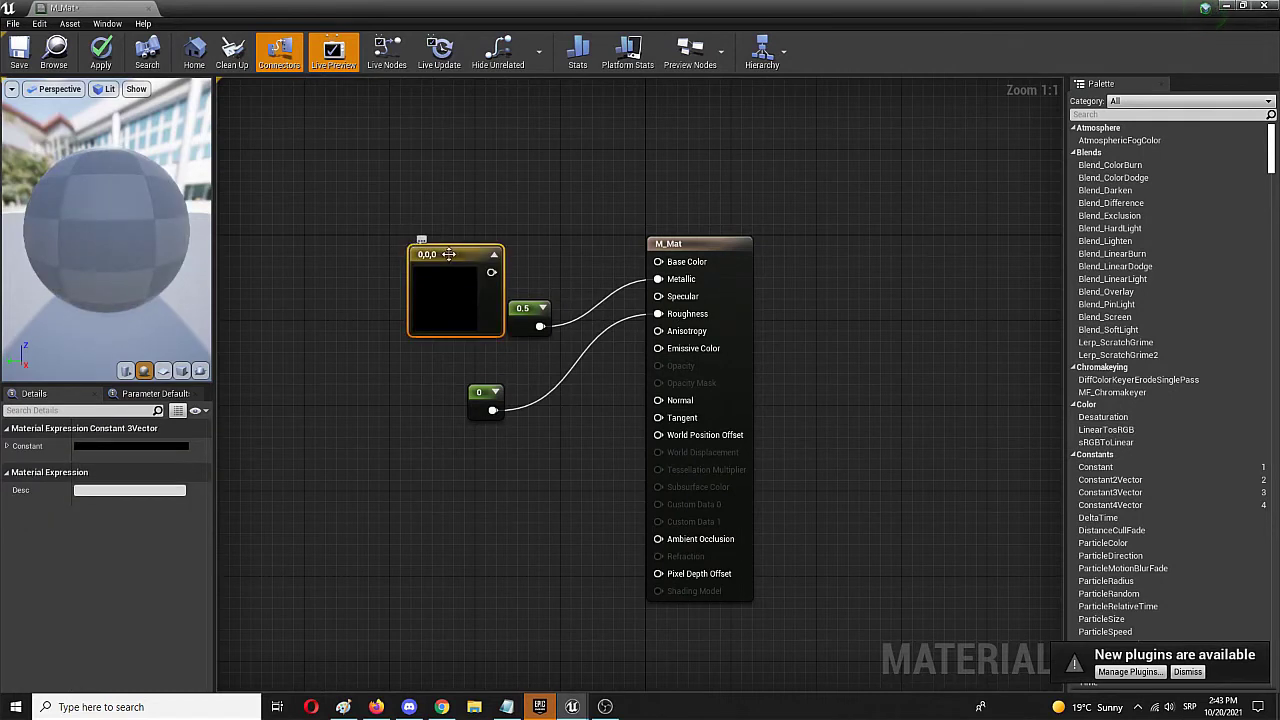
left_click_drag(445, 250, 385, 234)
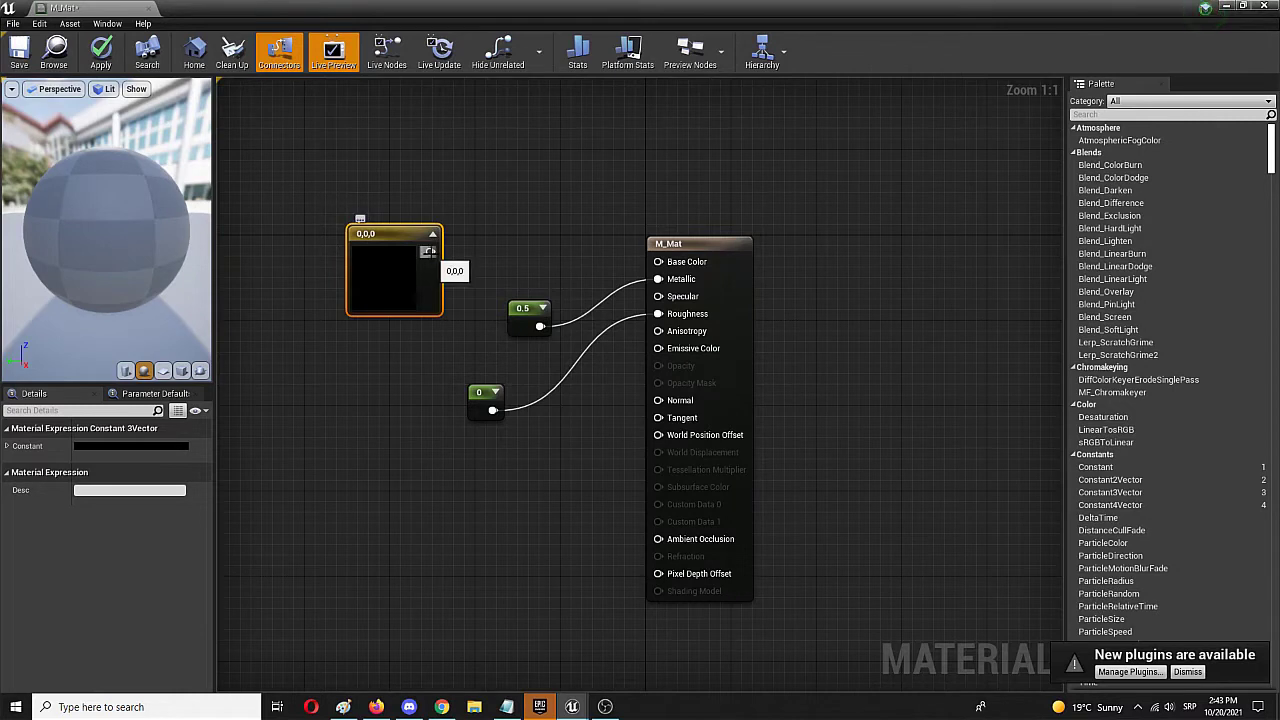
left_click_drag(430, 251, 667, 268)
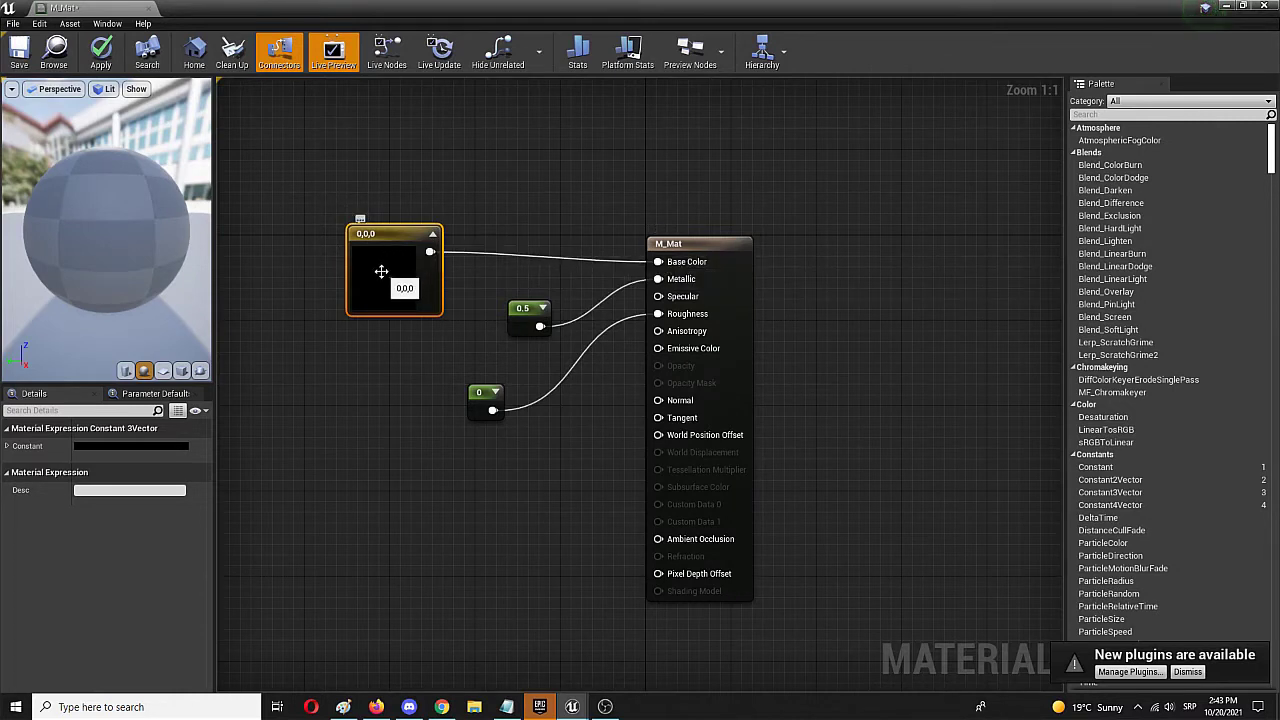
Step: Set the Base Color vector to white with R, G and B at 1, and line its node up with the Base Color input
double_click(381, 270)
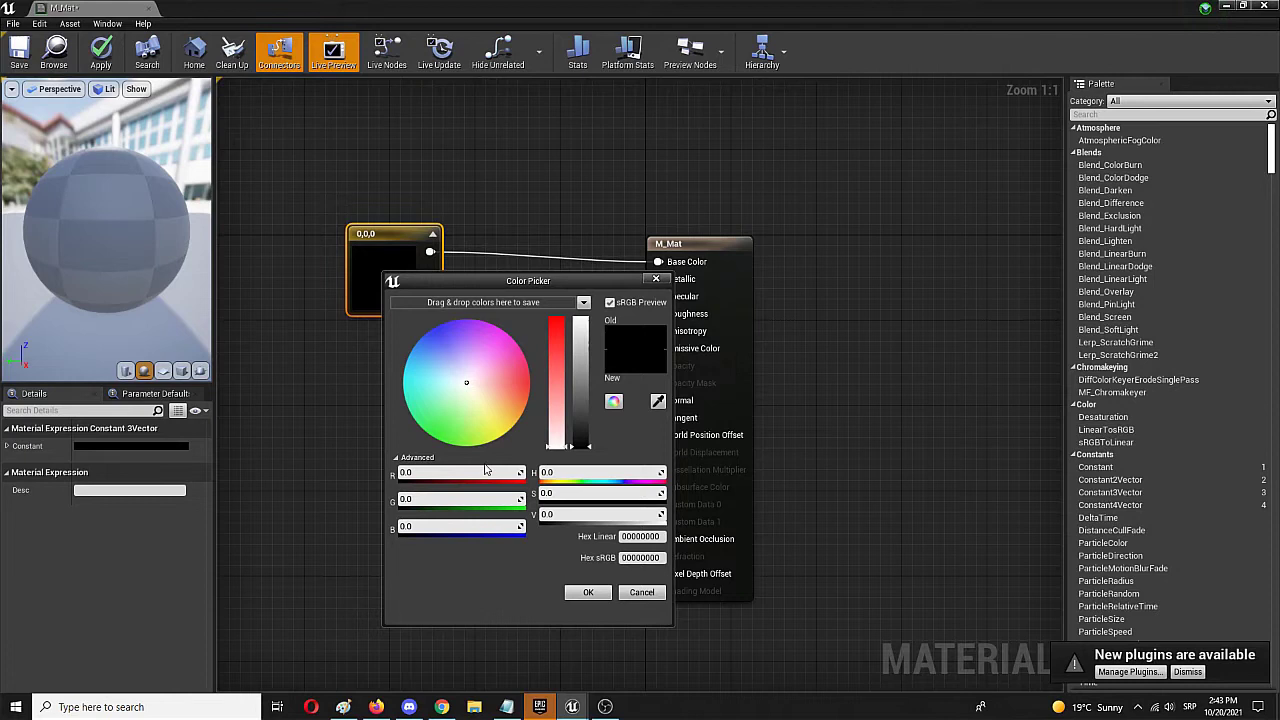
left_click(415, 474)
type("1")
left_click(442, 500)
type("1")
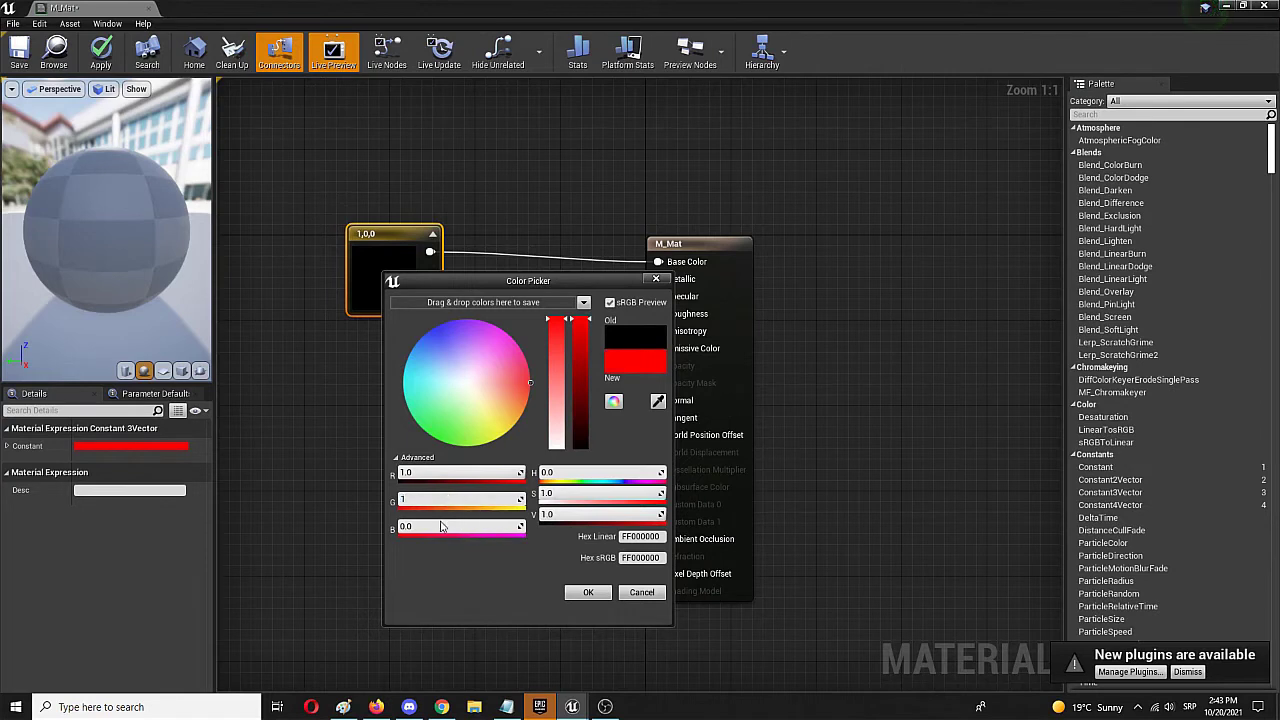
key("Tab")
key("Tab")
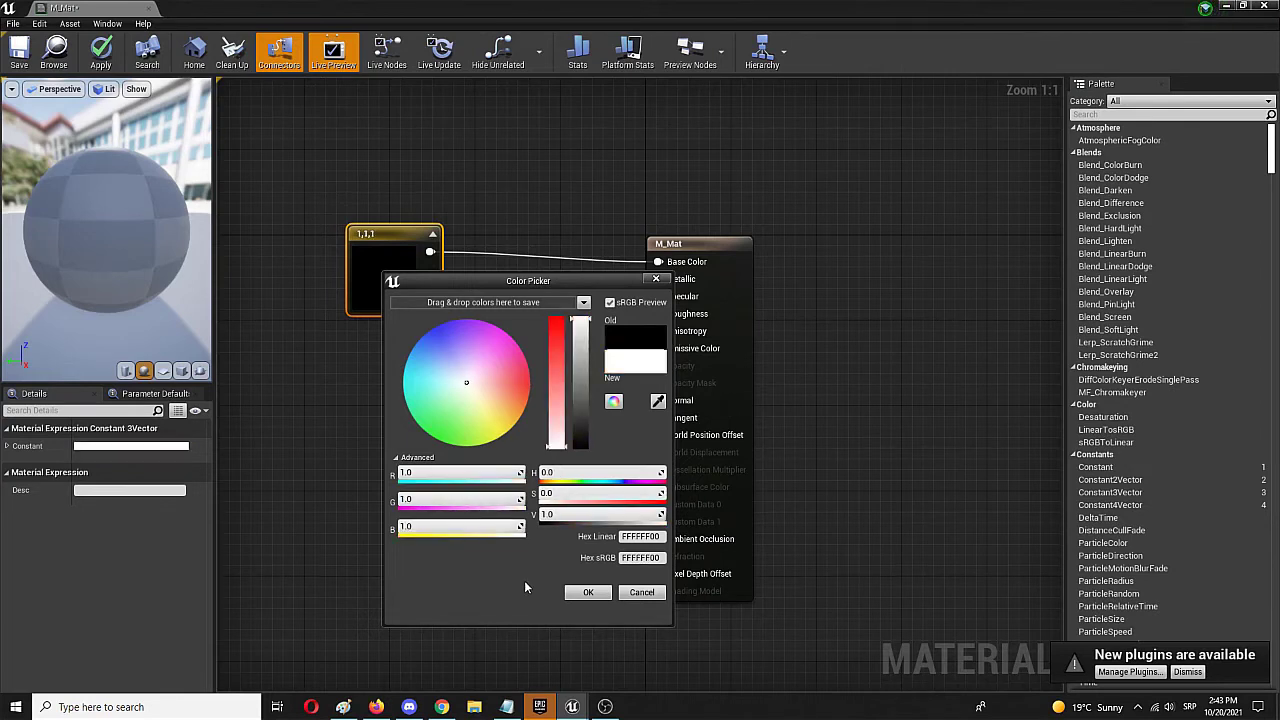
left_click(586, 592)
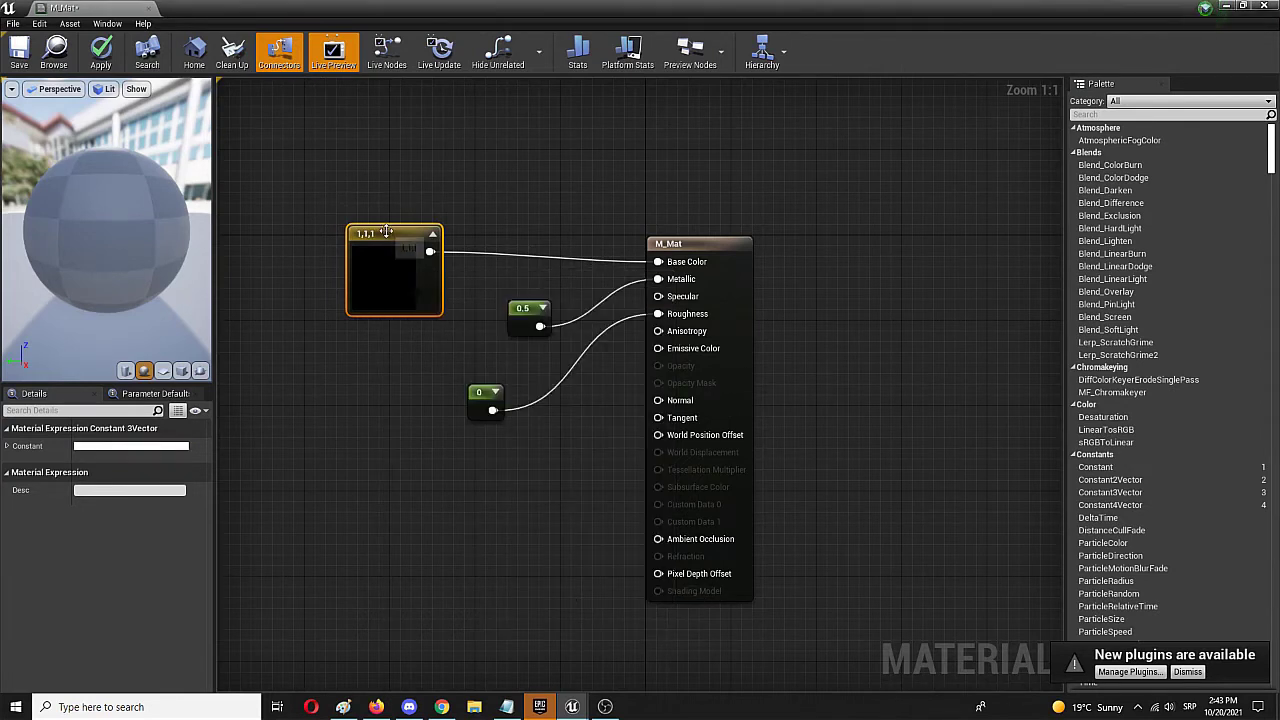
left_click_drag(384, 229, 416, 240)
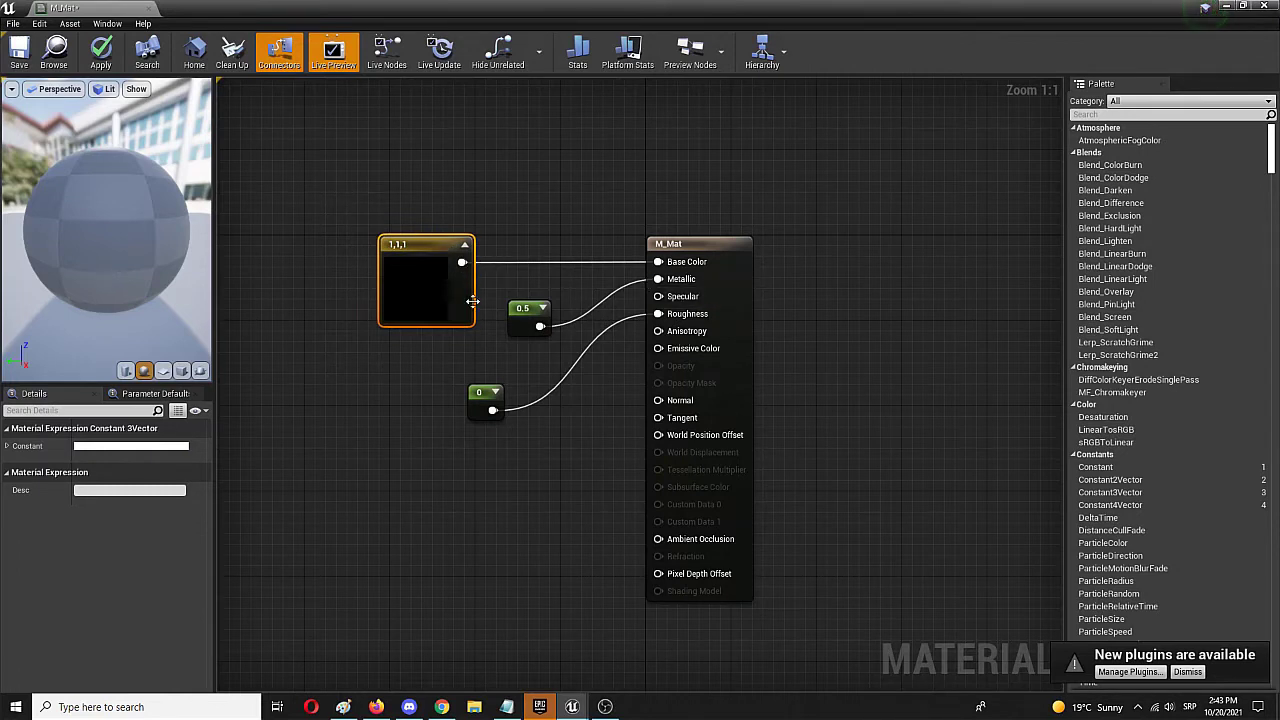
left_click(388, 348)
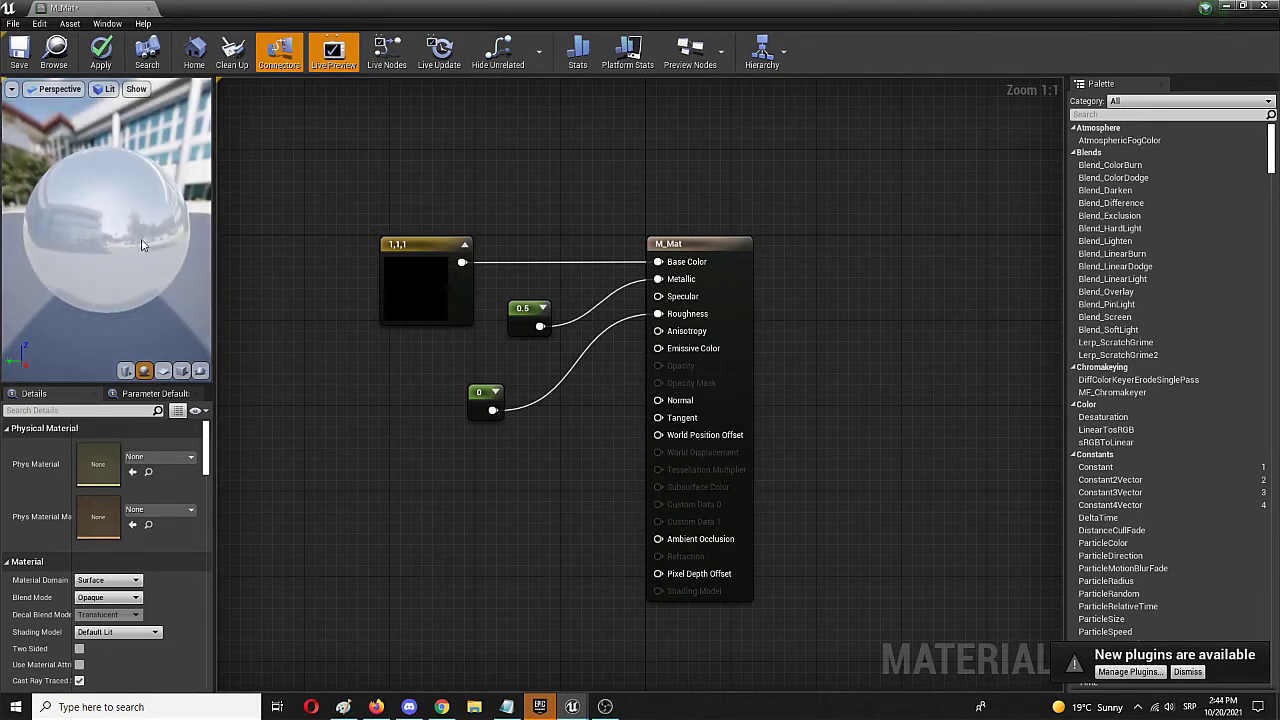
Step: Set the Metallic constant's value to 1 and check the reflections on the material preview sphere
mouse_move(156, 290)
right_mouse_down()
mouse_move(156, 230)
mouse_move(156, 290)
right_mouse_up()
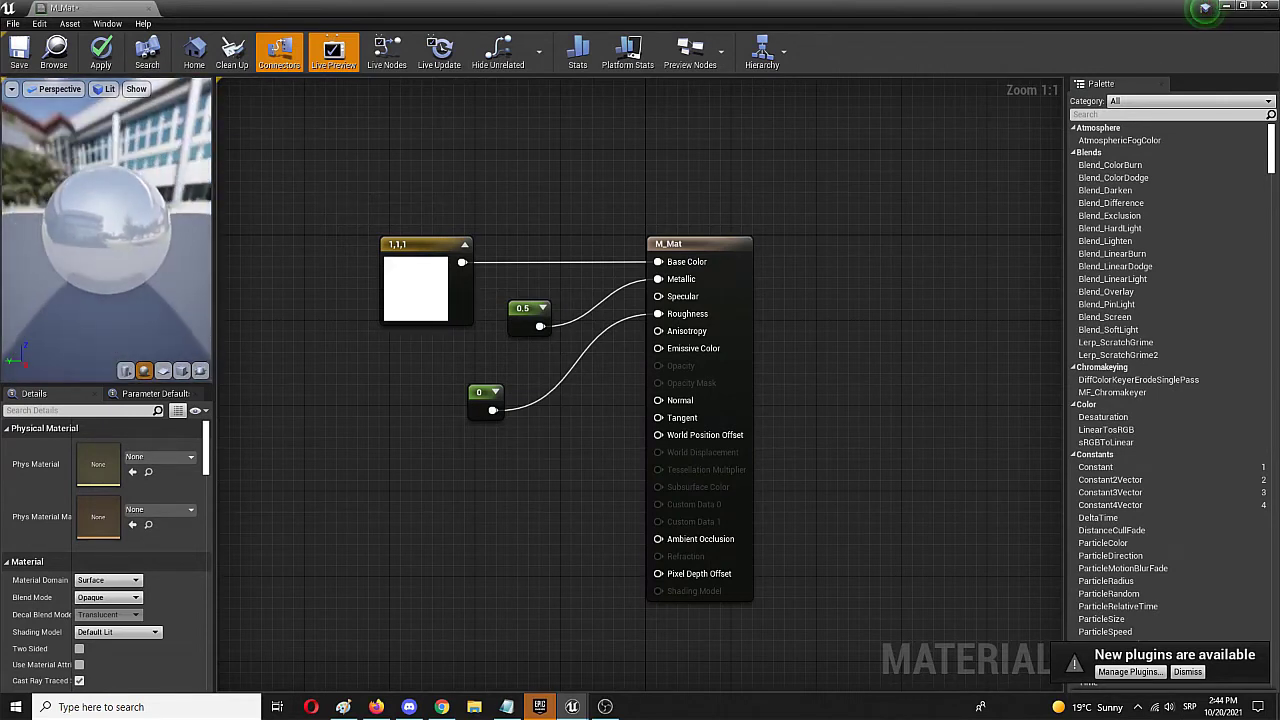
left_click(523, 311)
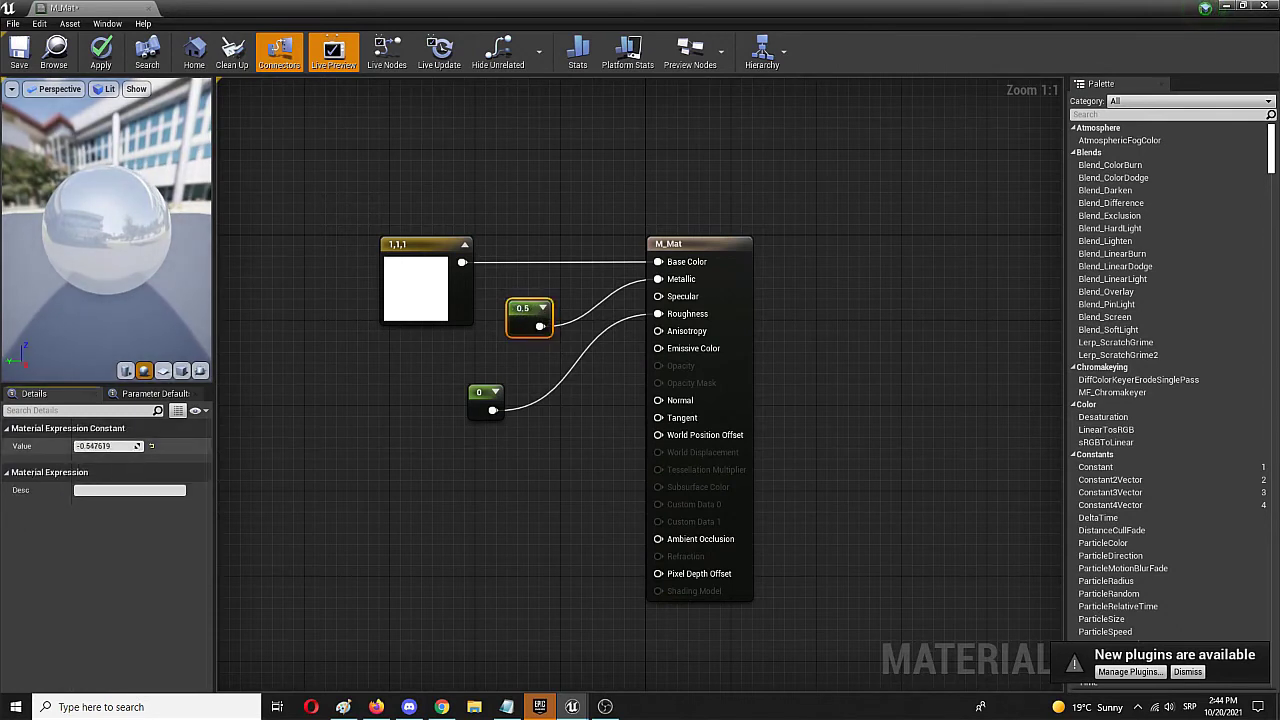
left_click(133, 446)
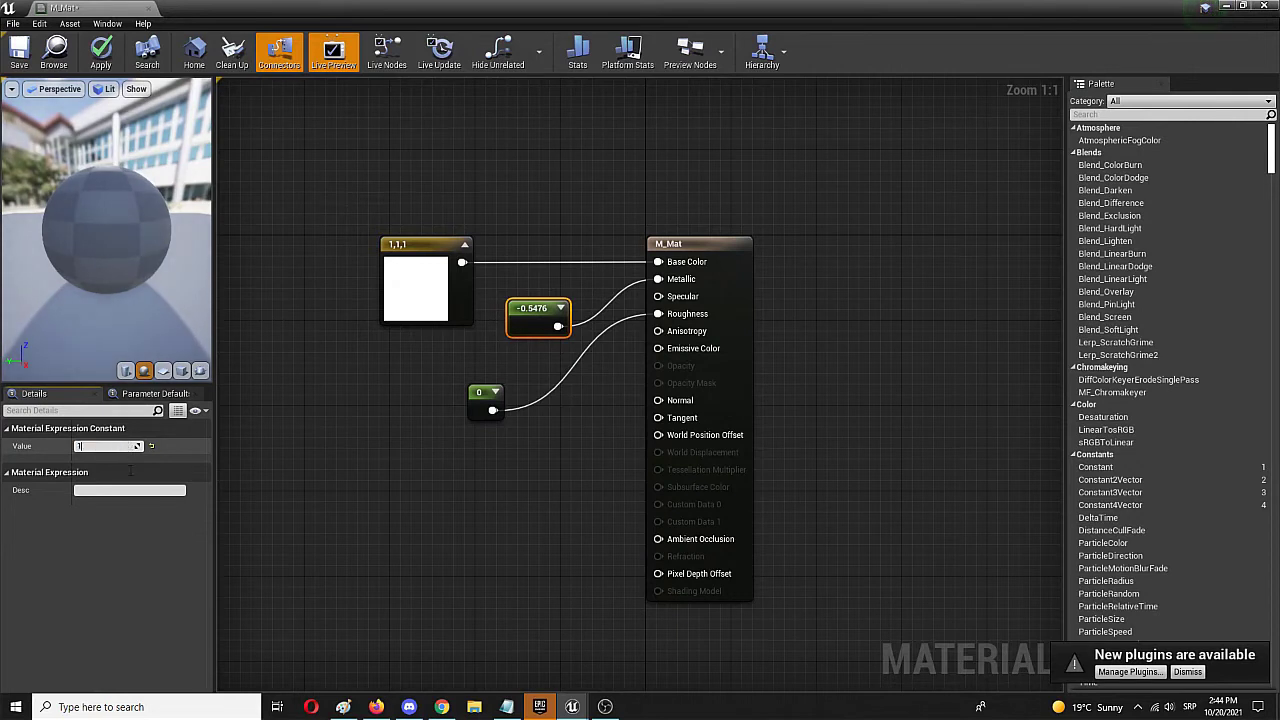
key("Return")
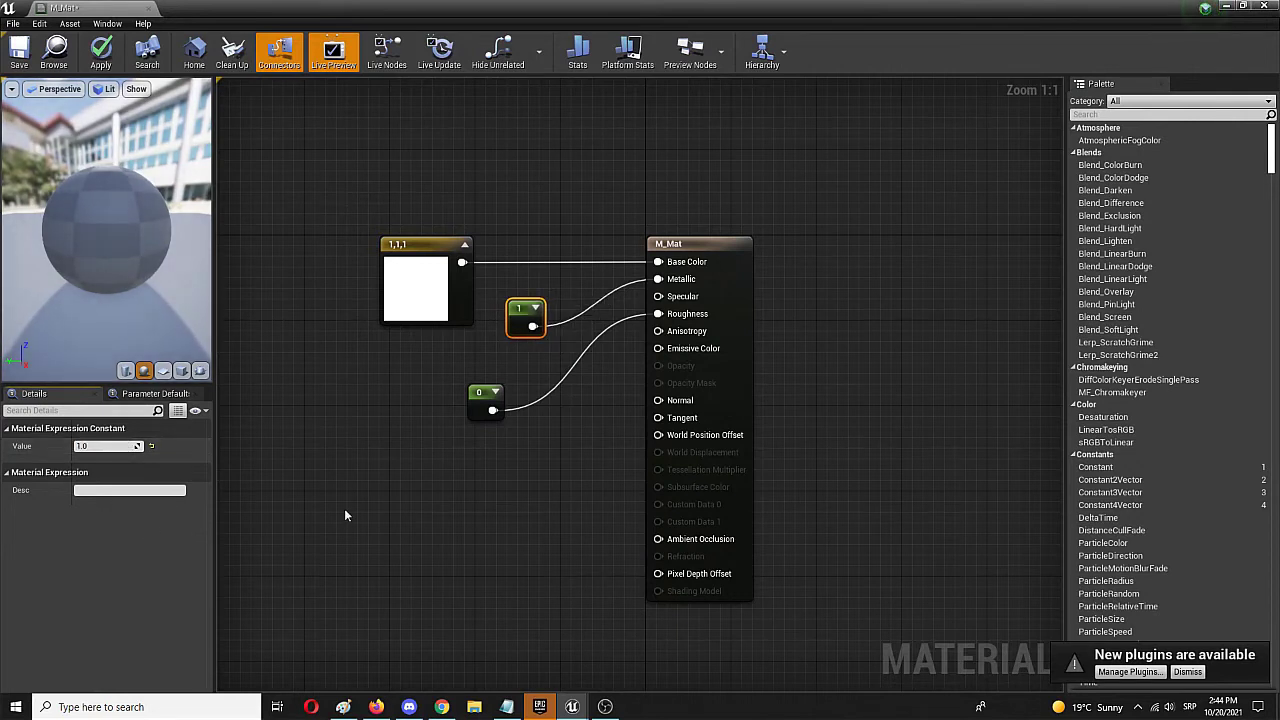
left_click(344, 511)
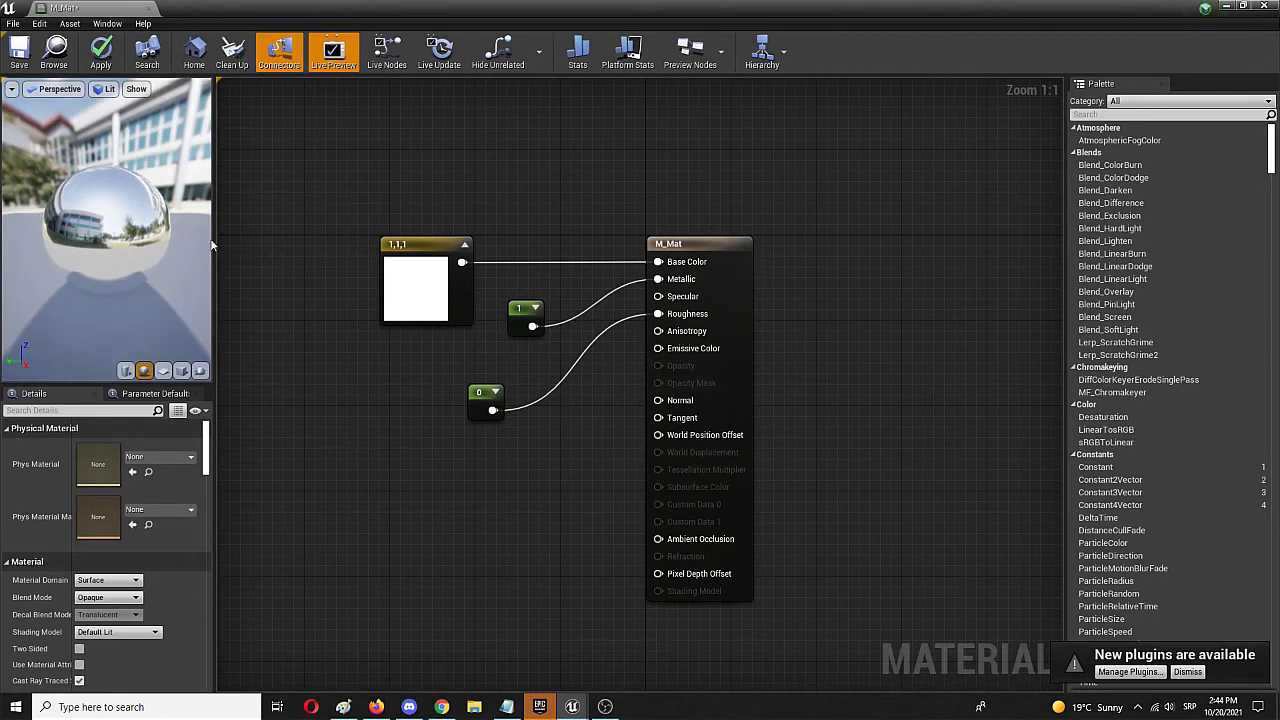
right_click_drag(106, 222, 106, 180)
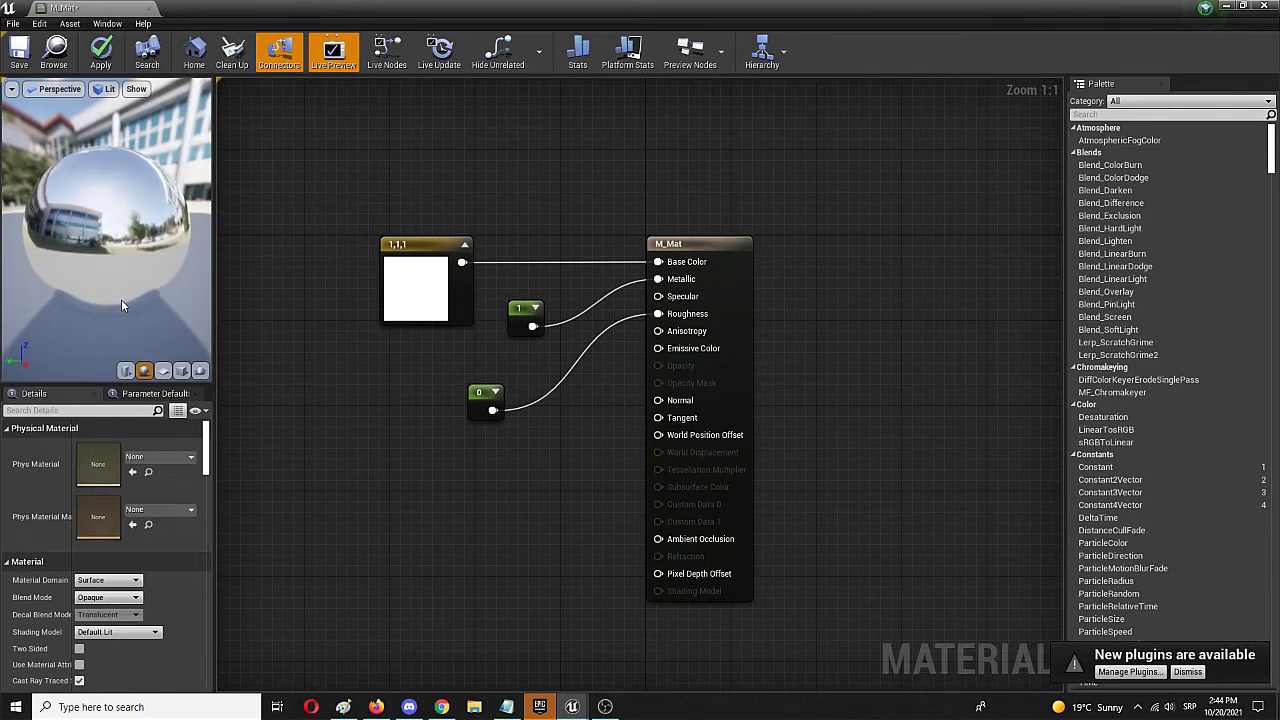
Step: Save the M_Mat material and close its editor to return to the level
left_click(19, 57)
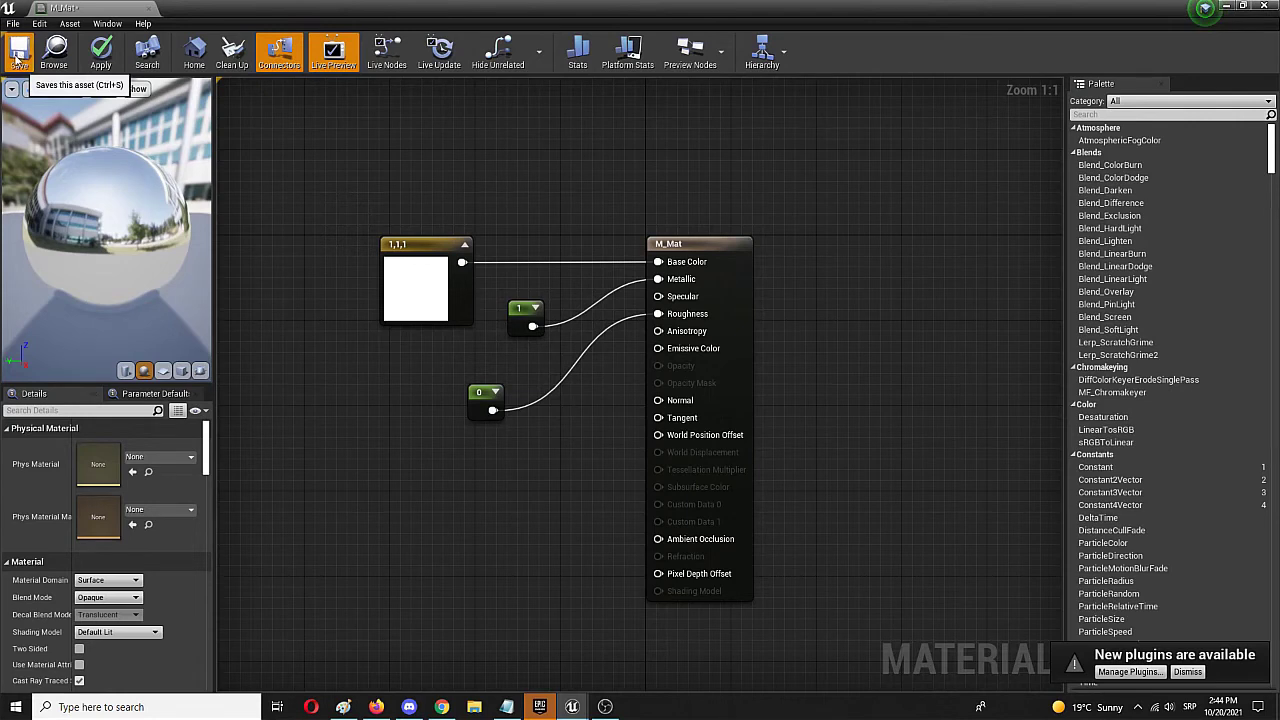
left_click(19, 57)
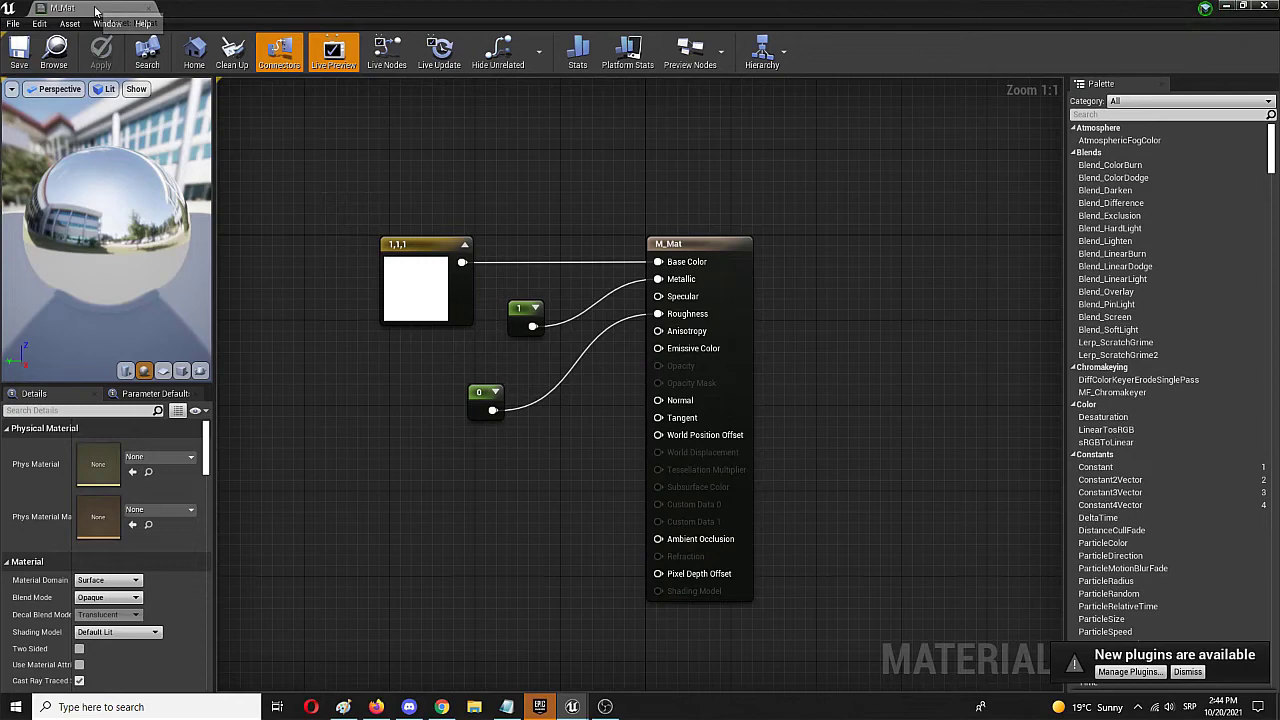
left_click(149, 8)
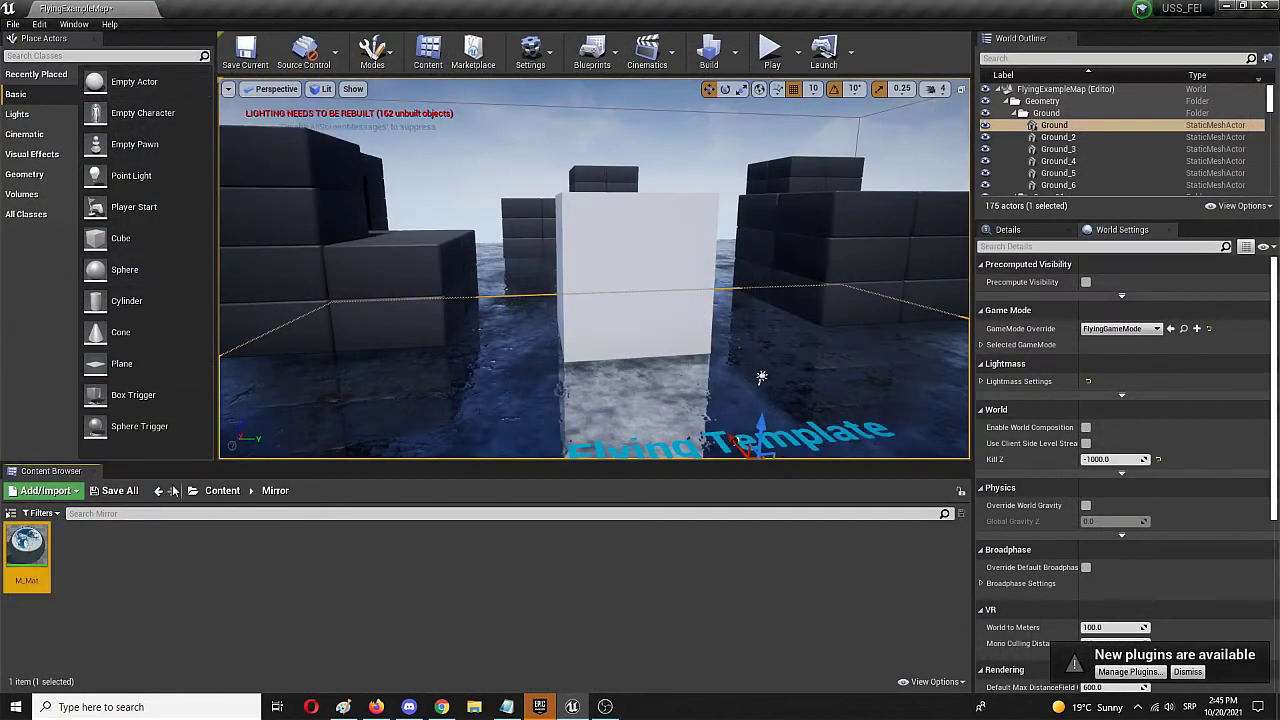
Step: Apply the M_Mat material to the large white cube in the level and inspect its reflections from nearby
mouse_move(20, 542)
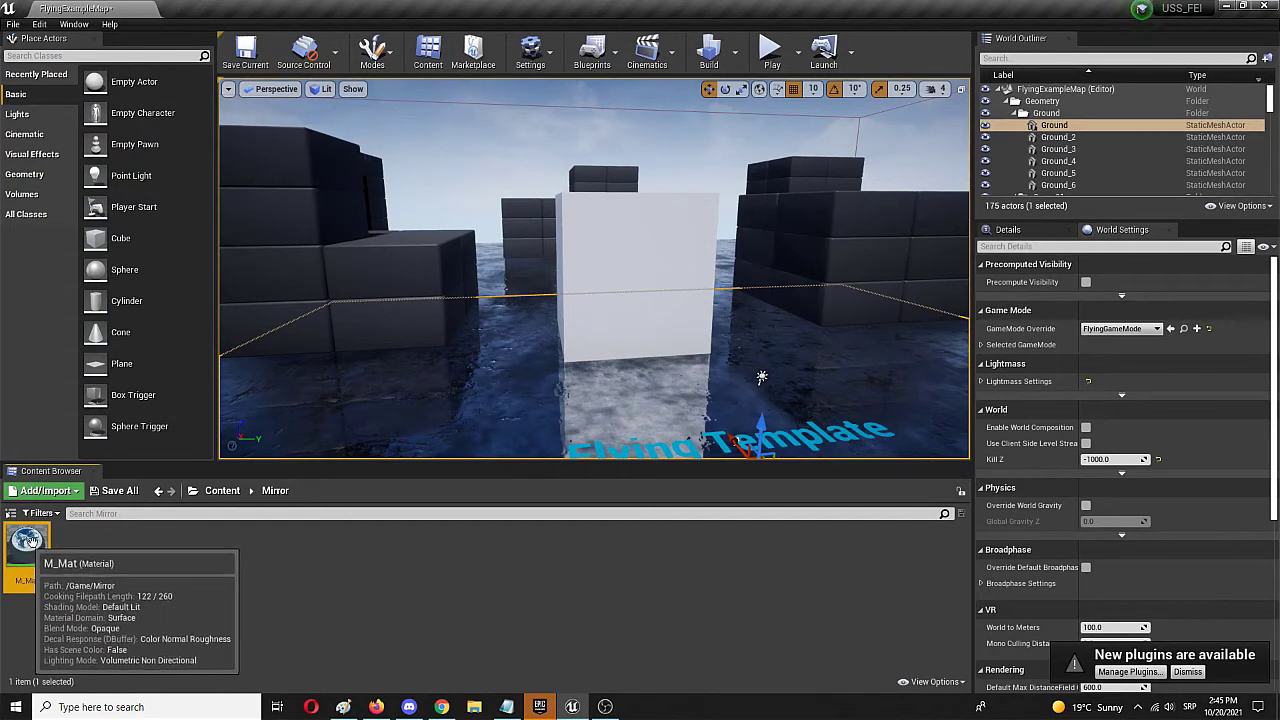
left_click_drag(25, 540, 624, 230)
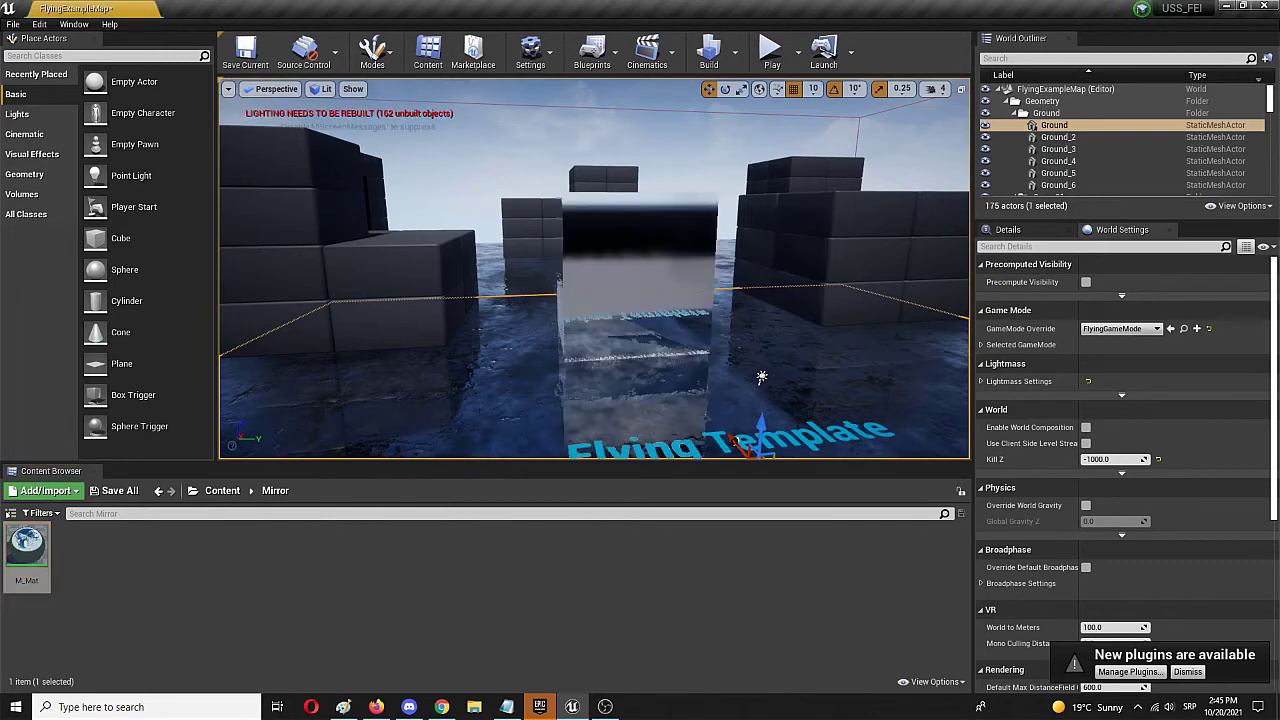
right_click_drag(466, 331, 780, 318)
key("a")
left_click_drag(576, 373, 722, 360)
right_click_drag(722, 360, 706, 384)
key("d")
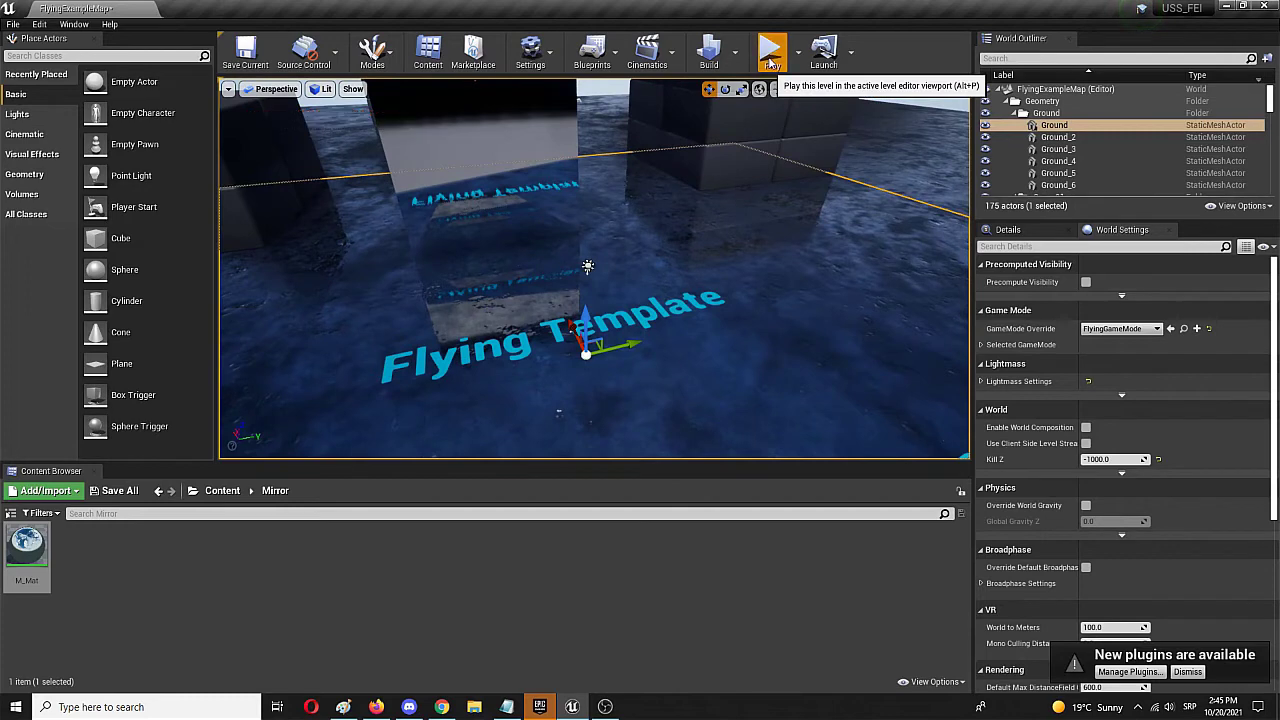
Step: Play the level and fly the ship around the mirrored cube to examine its reflections from different sides
key("alt+p")
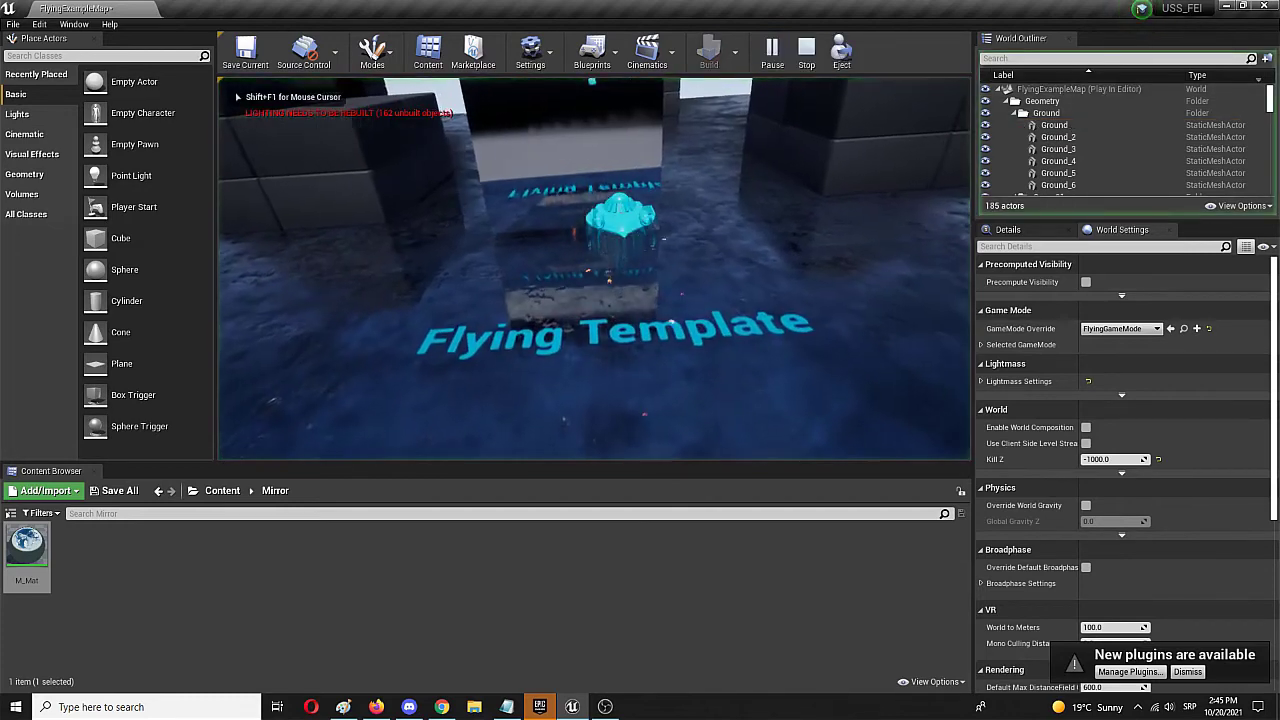
key("s")
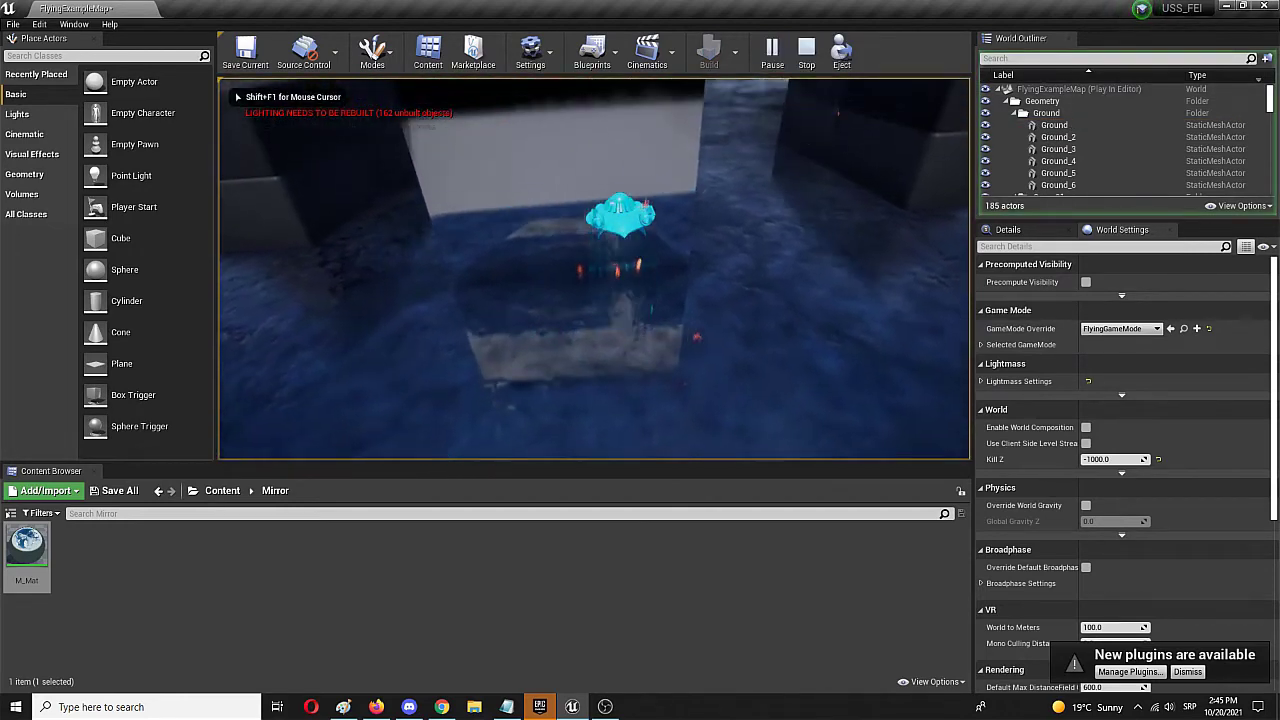
key("d")
key("w")
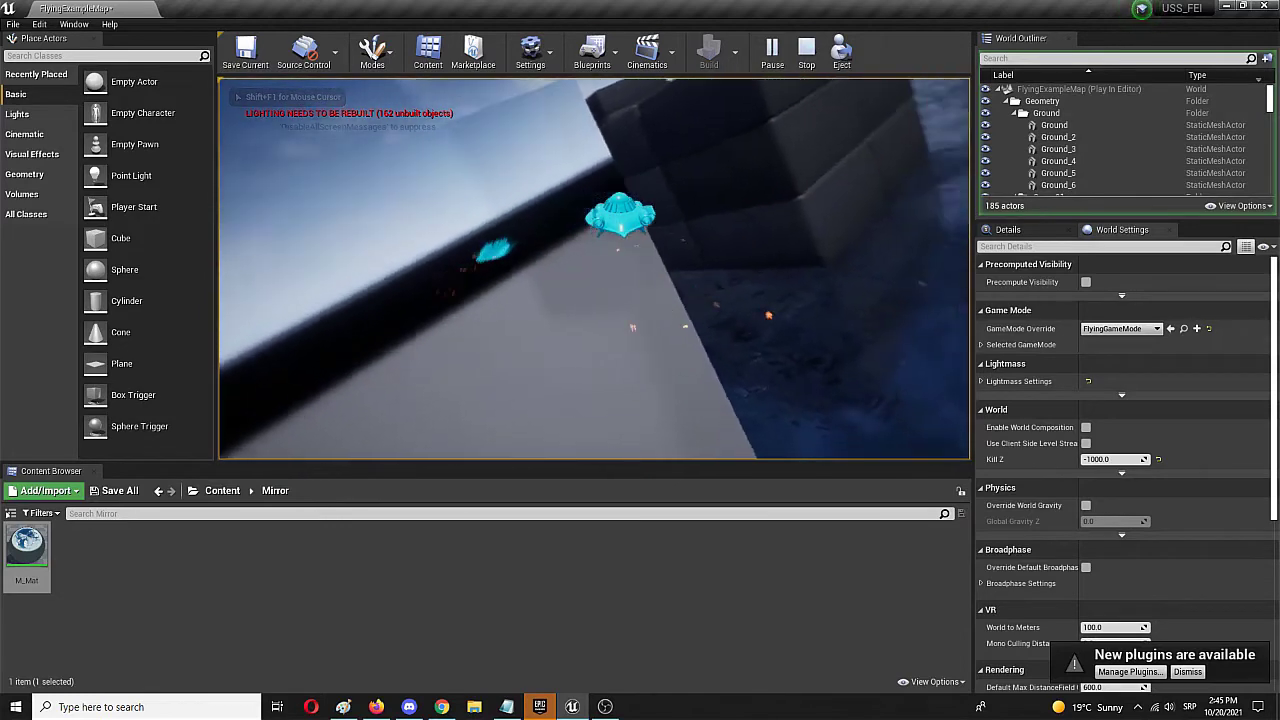
key("d")
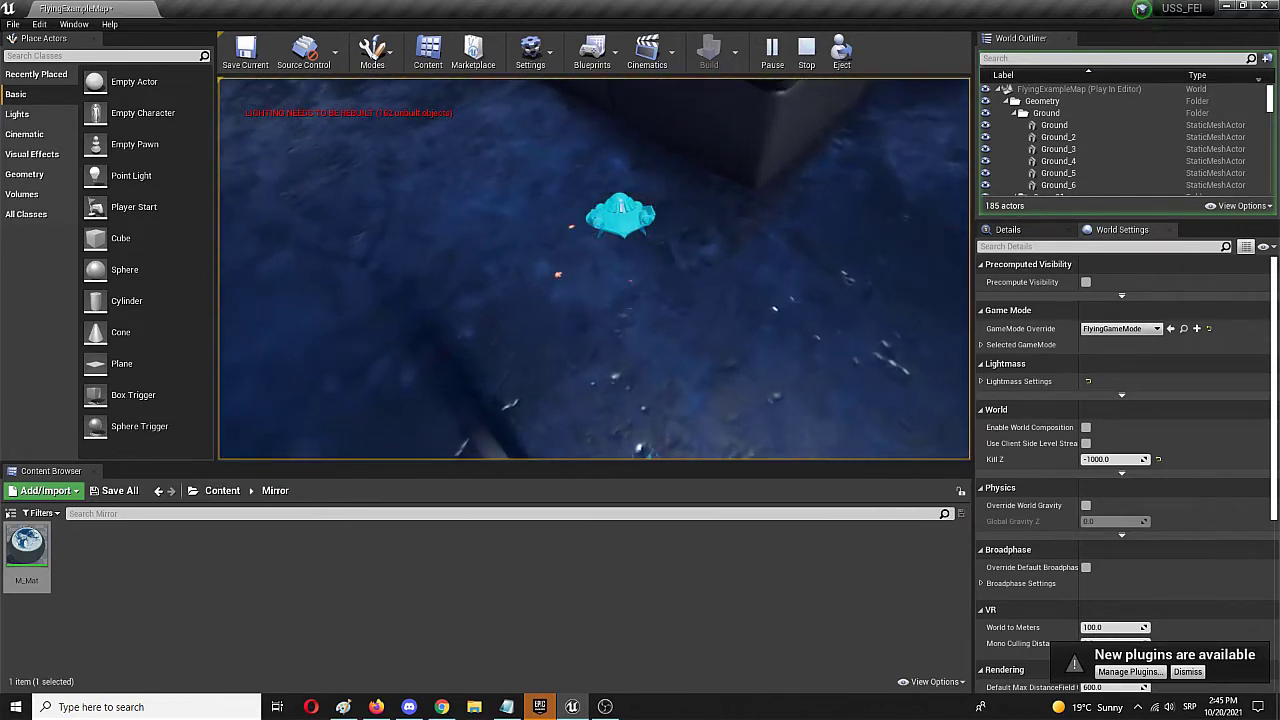
key("d")
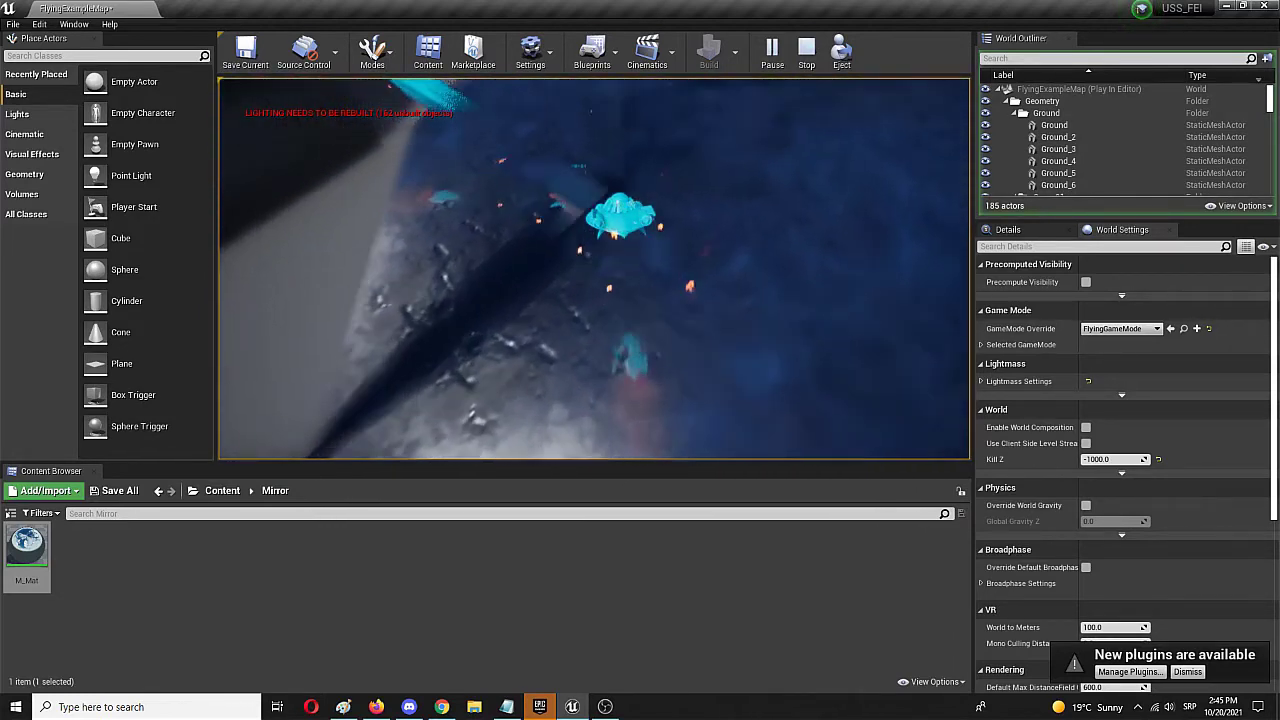
key("s")
key("d")
key("a")
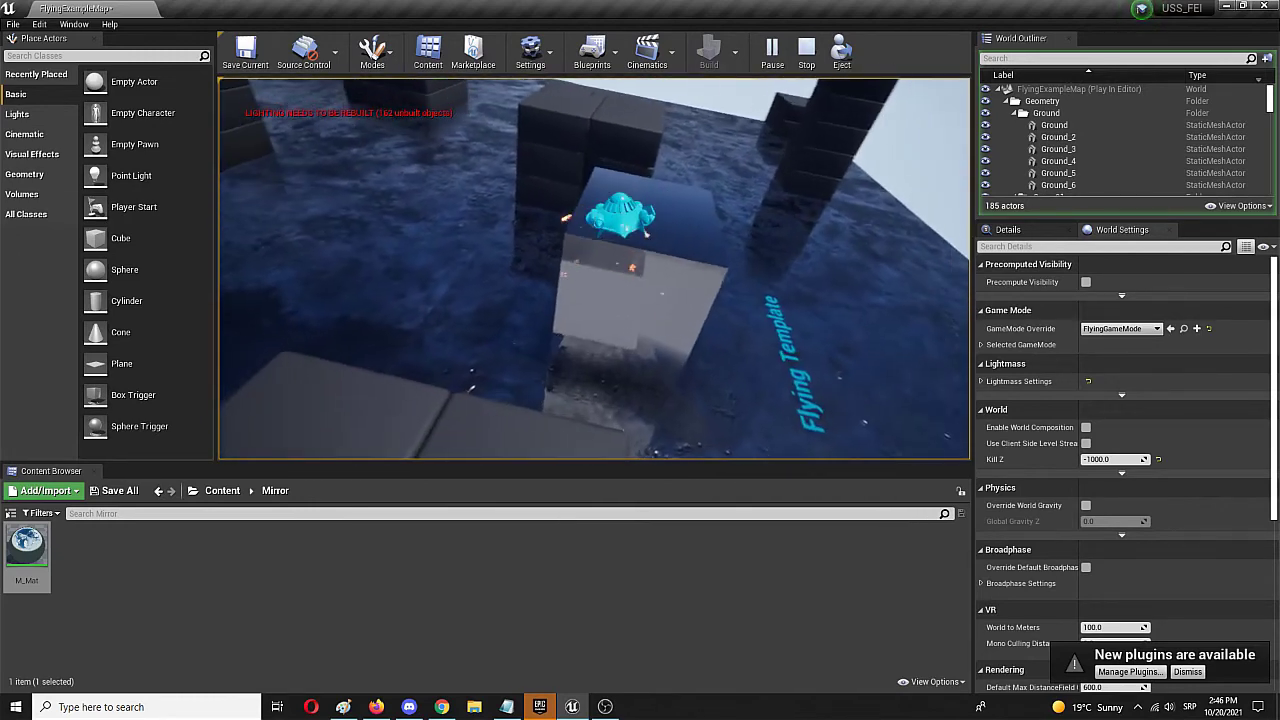
key("d")
key("w")
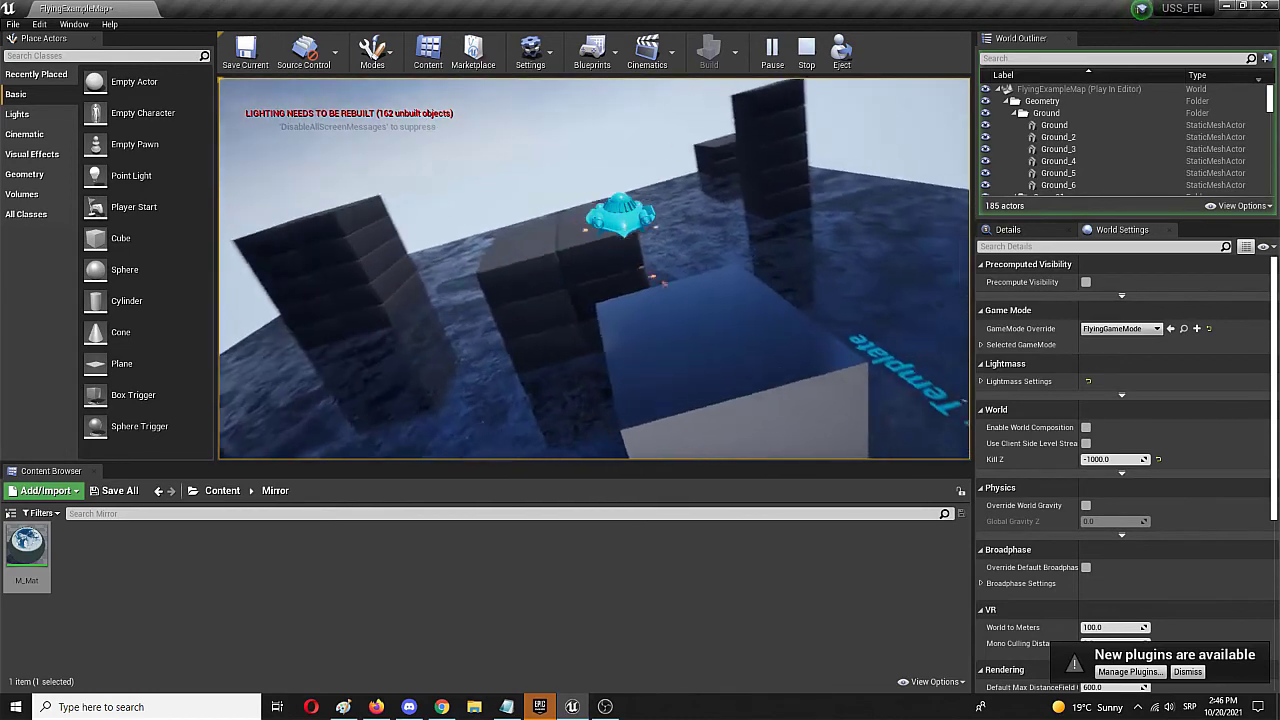